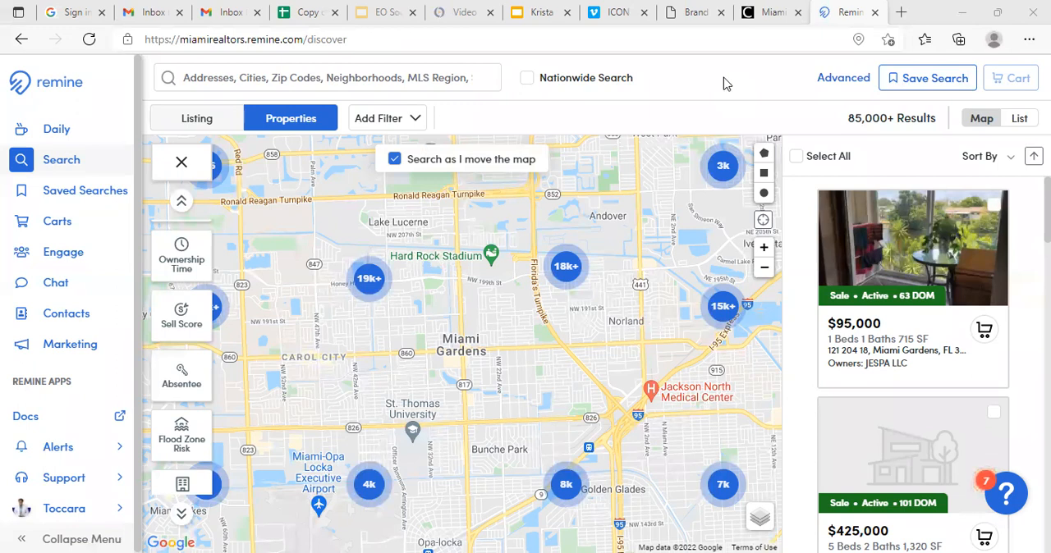
- Search for properties in the city of Miami Gardens, FL
left_click(20, 167)
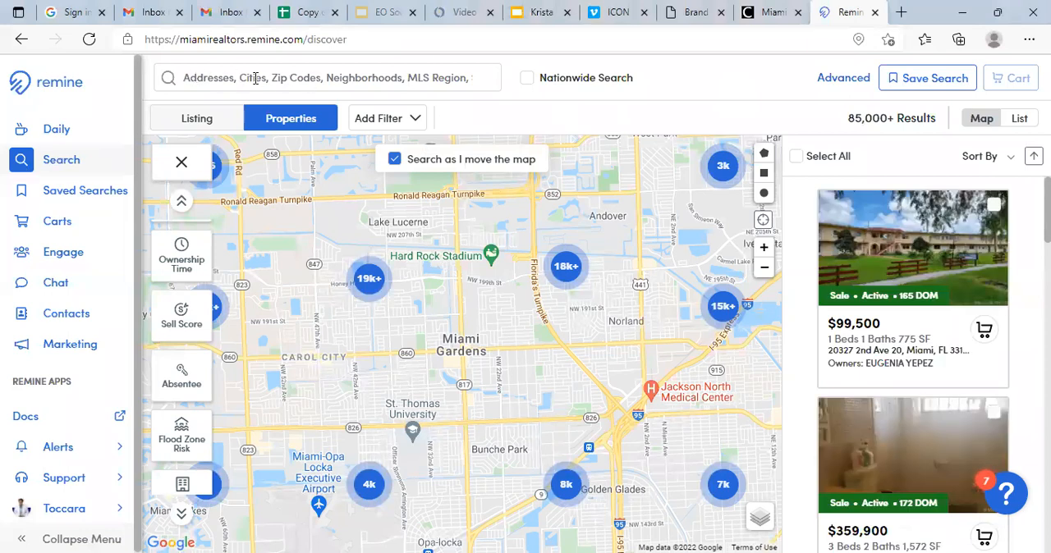
left_click(360, 78)
type("m")
key("BackSpace")
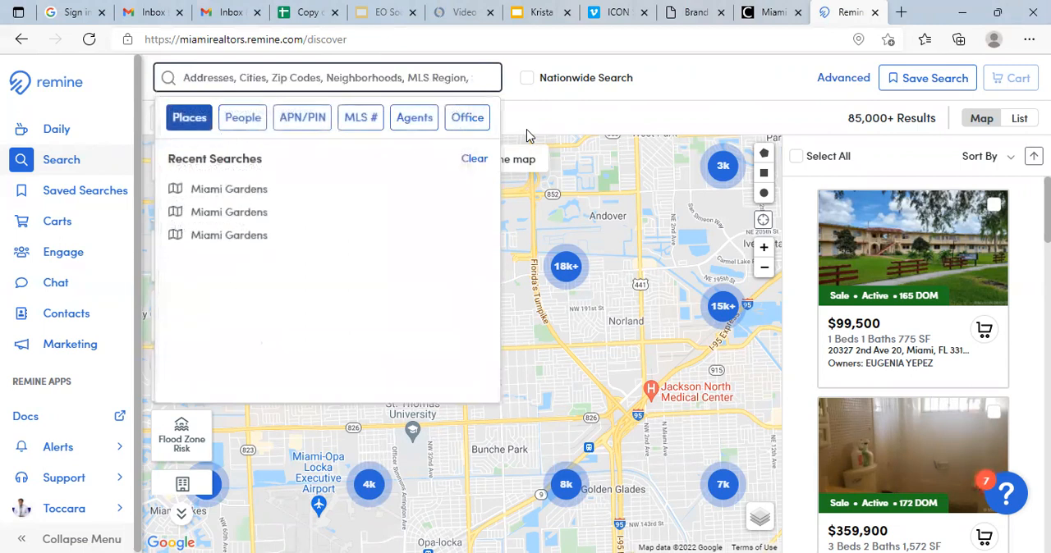
type("MIAMI")
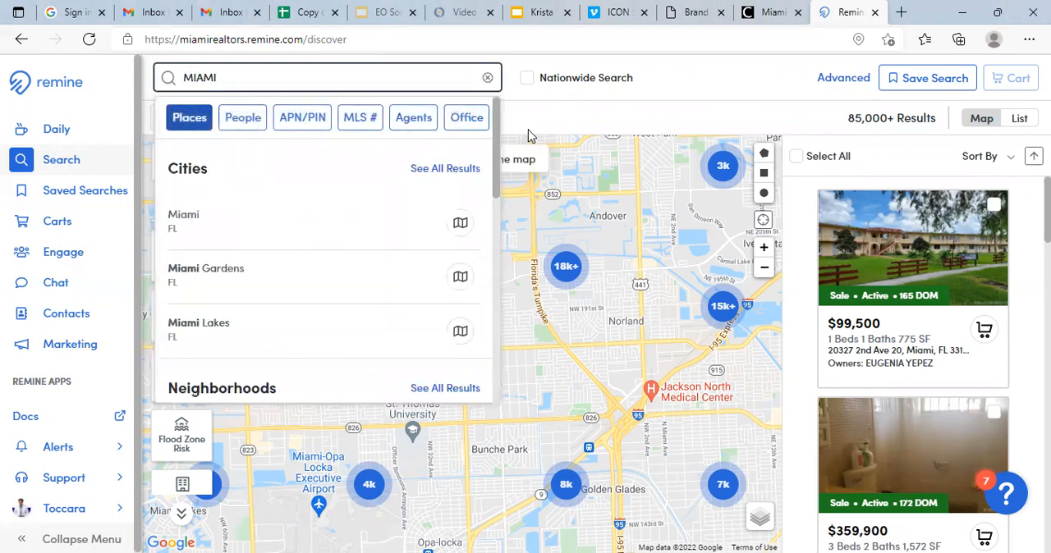
type(" GARDENS")
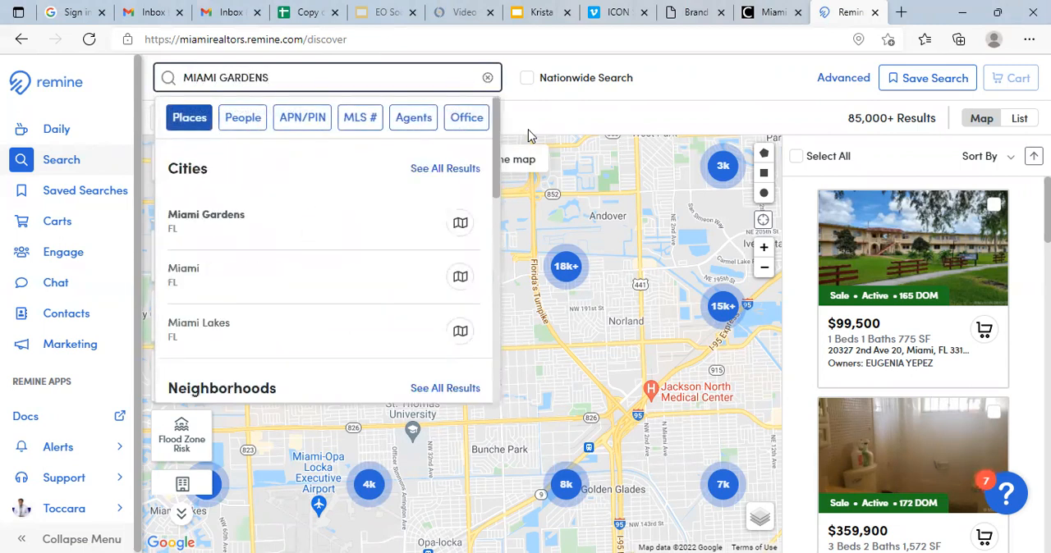
left_click(224, 228)
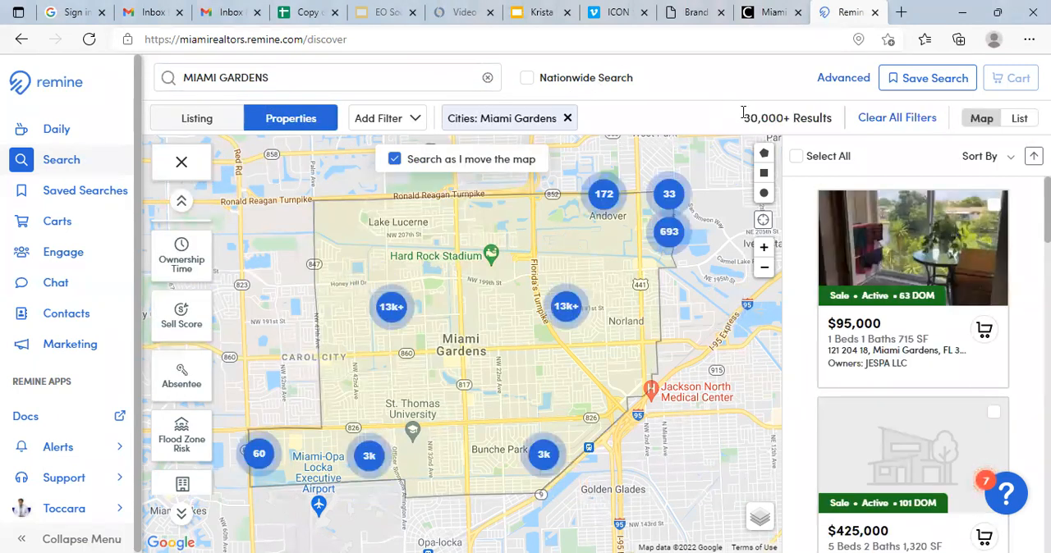
left_click_drag(743, 119, 788, 116)
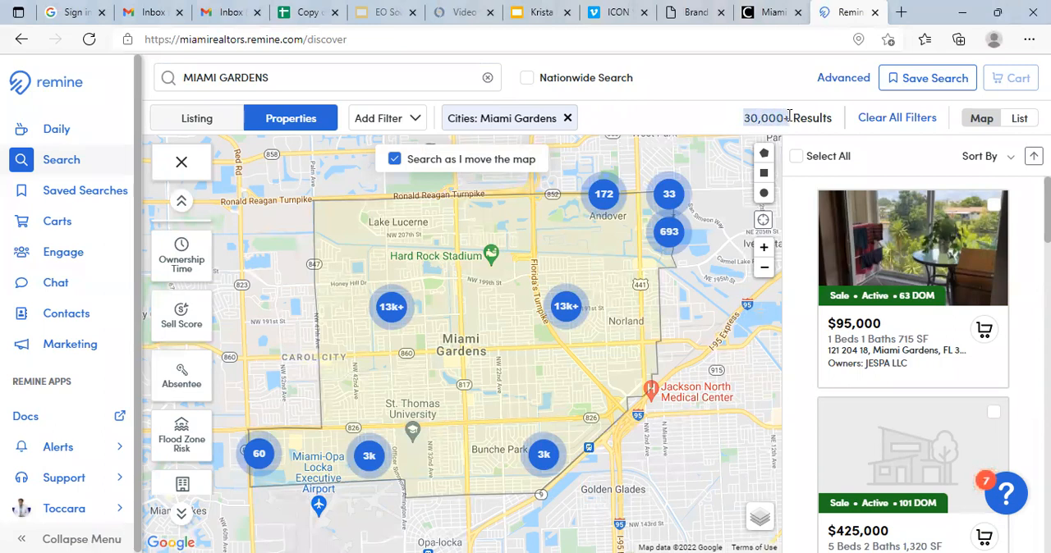
left_click(680, 116)
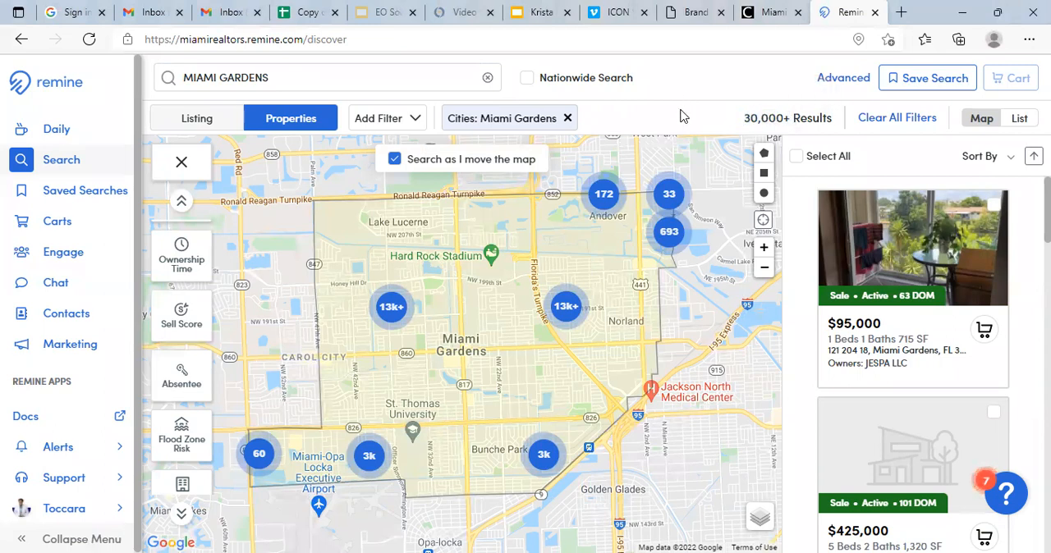
- Filter the properties by a minimum property value of 300000
scroll(160, 327, "up", 4)
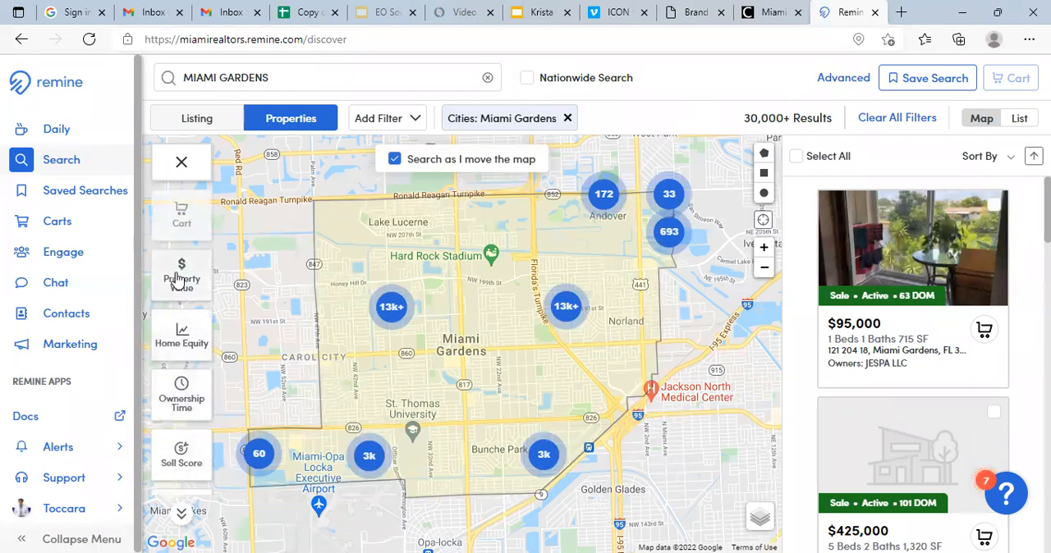
left_click(178, 279)
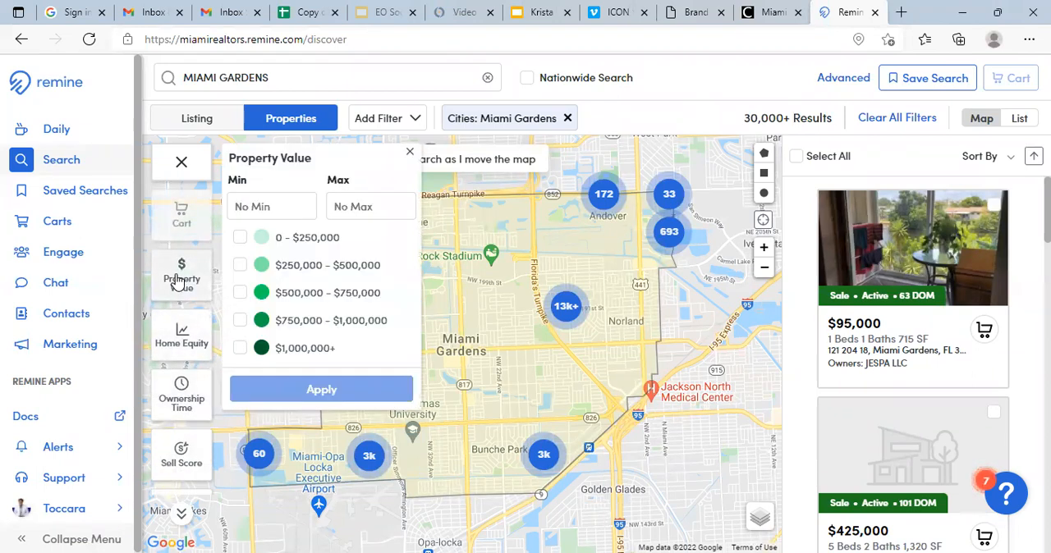
left_click(284, 206)
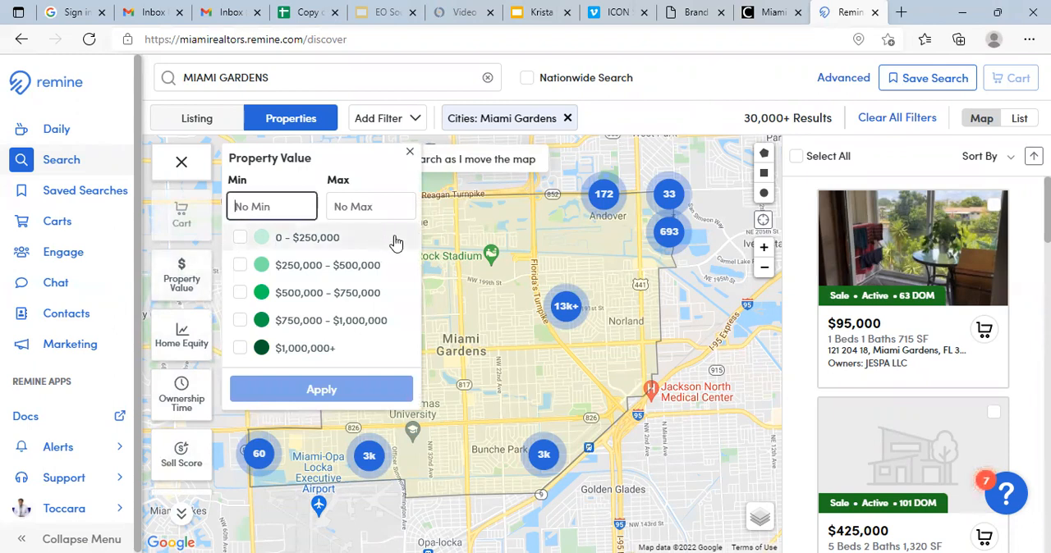
type("300")
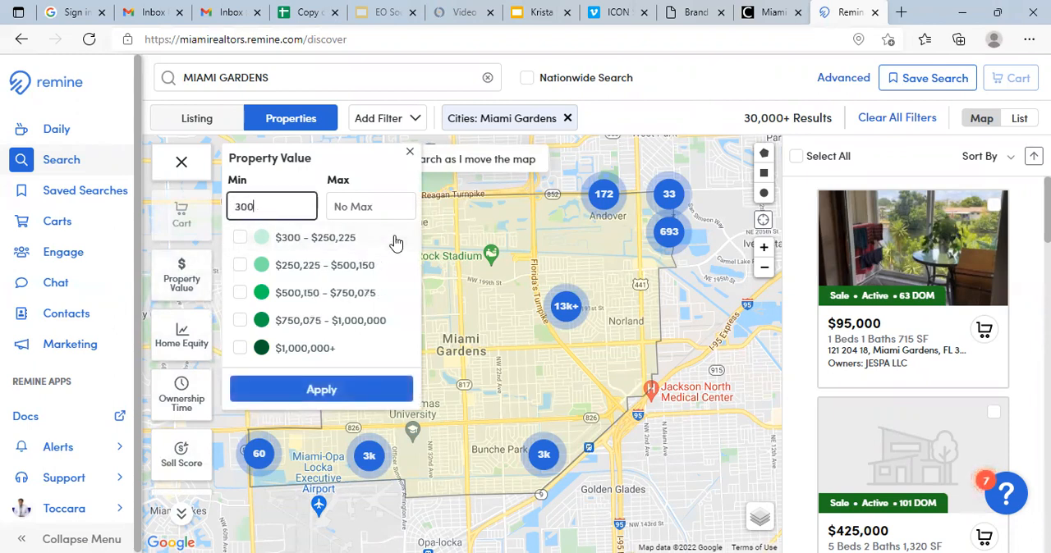
type("000")
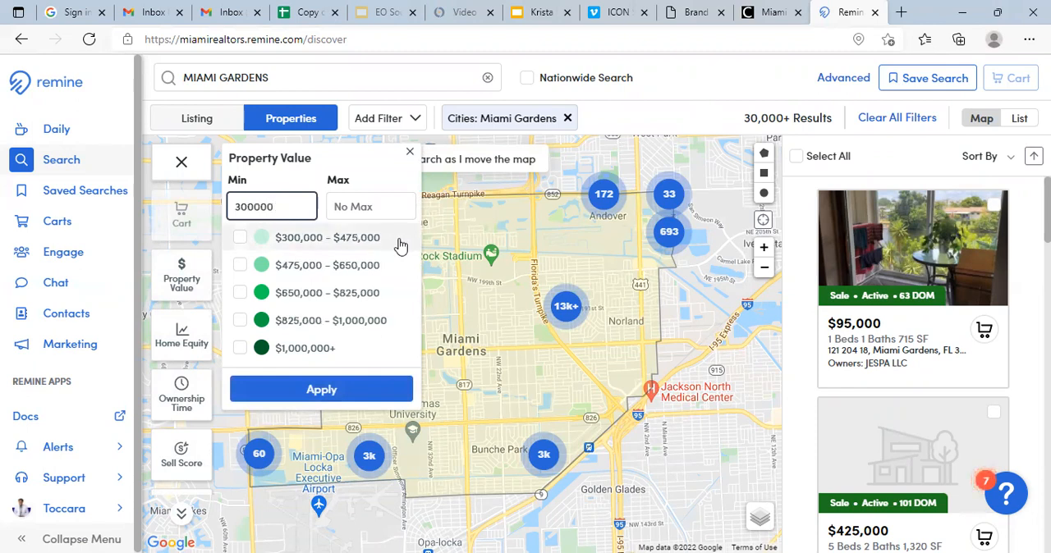
left_click(315, 389)
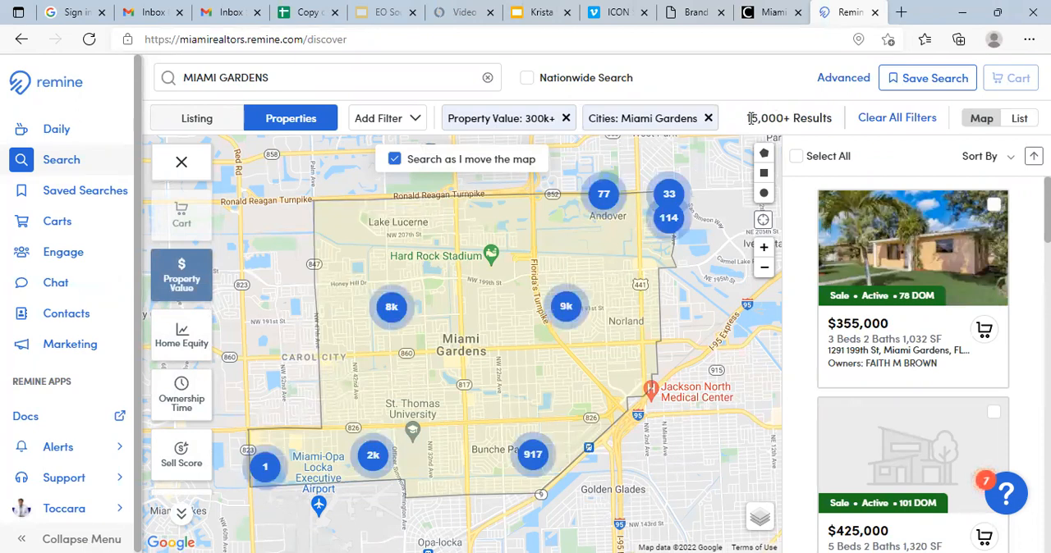
- Apply a home equity filter with a minimum of 100000
left_click(173, 343)
left_click(284, 207)
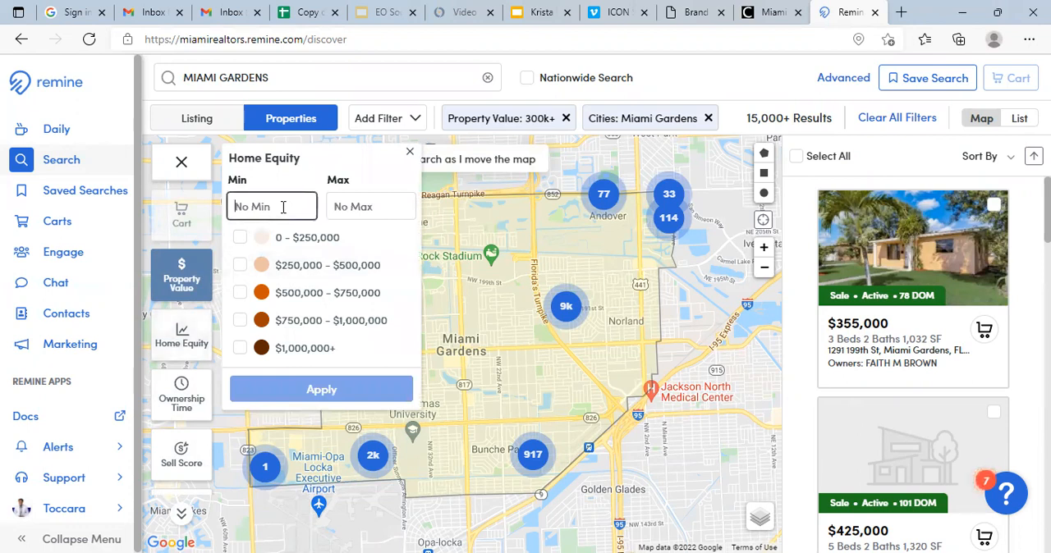
type("100")
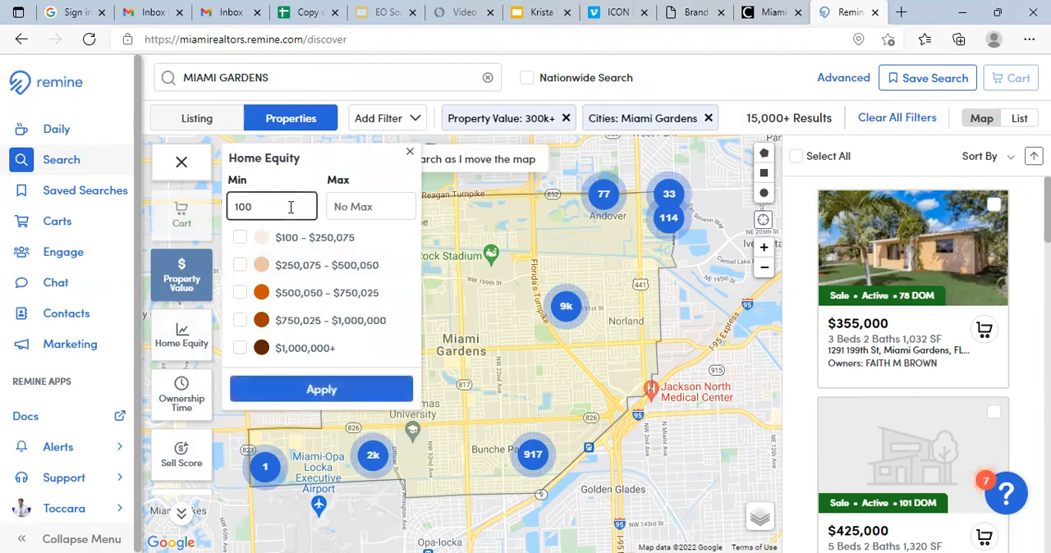
type("000")
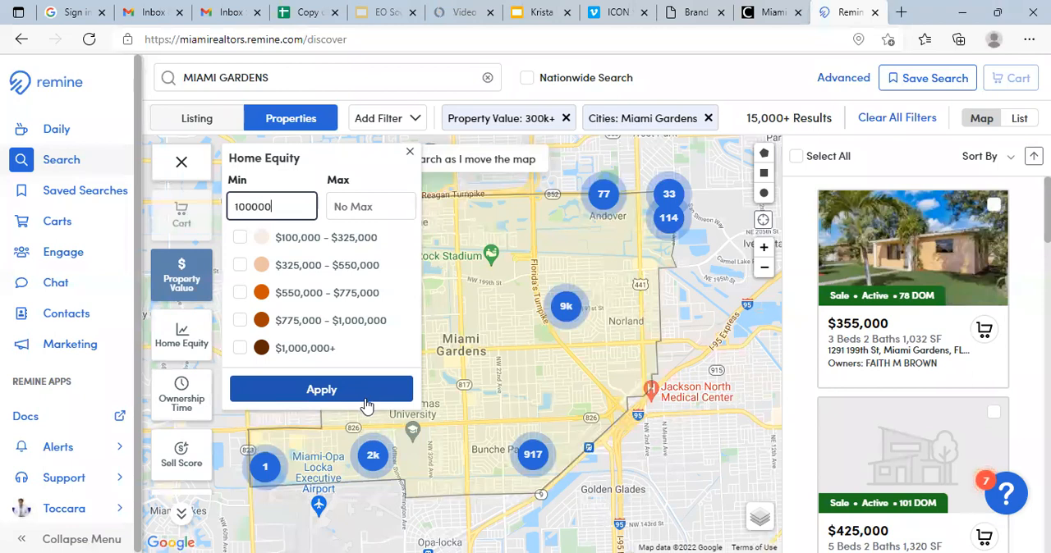
left_click(320, 390)
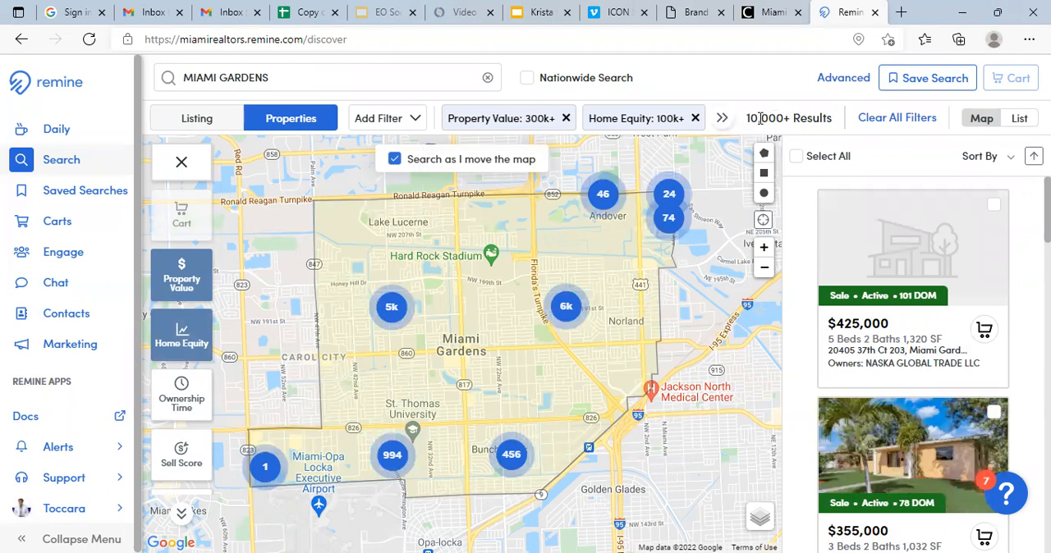
- Limit the results to properties with an ownership time of at least 5 years
left_click(177, 404)
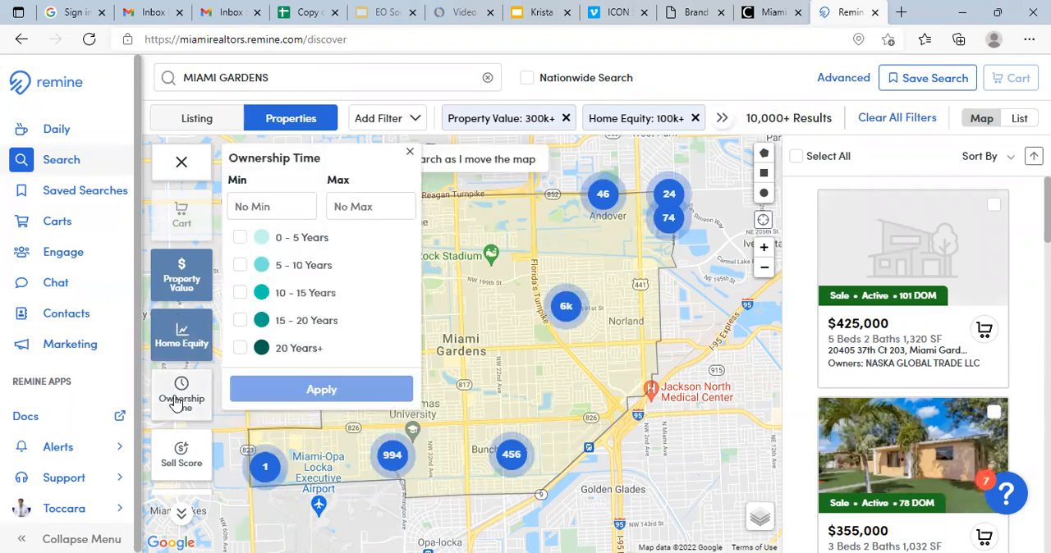
left_click(286, 208)
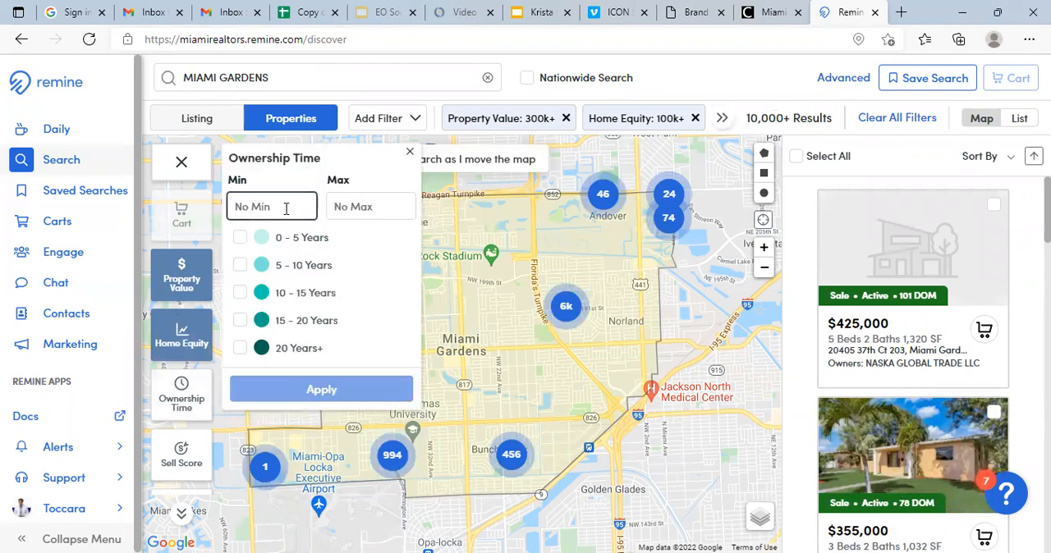
type("5")
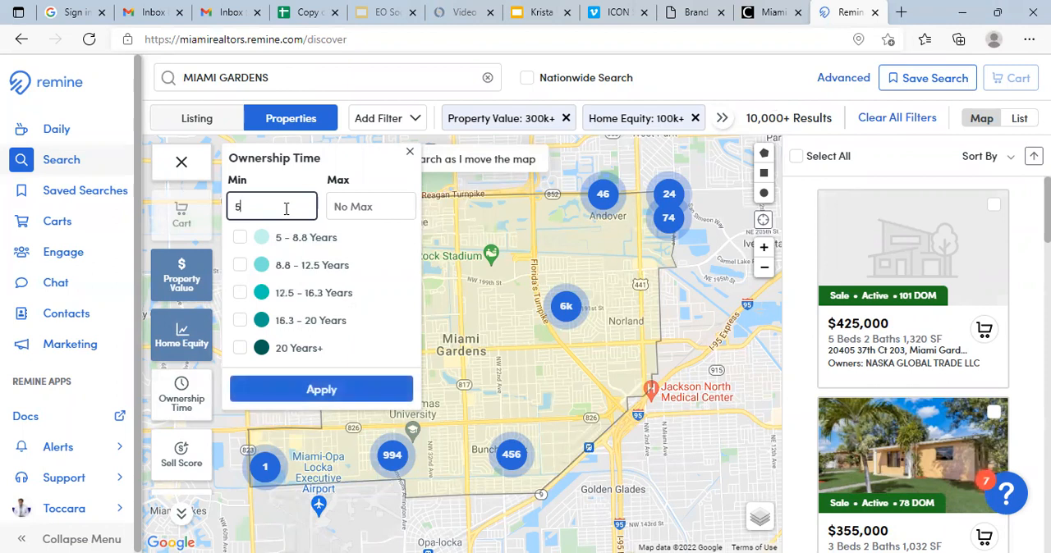
left_click(321, 390)
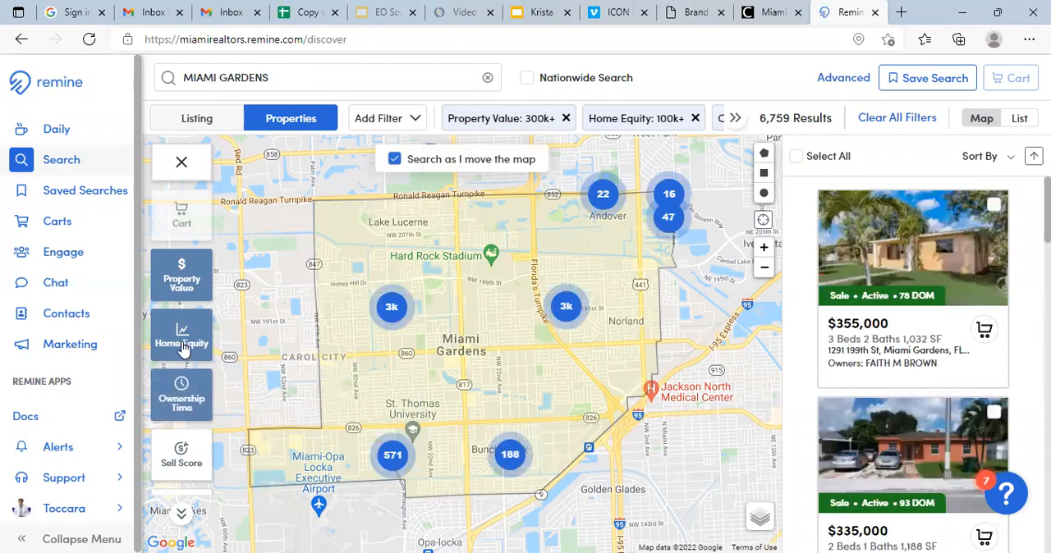
- Apply the Absentee filter with only Owner Occupant selected
scroll(182, 345, "down", 3)
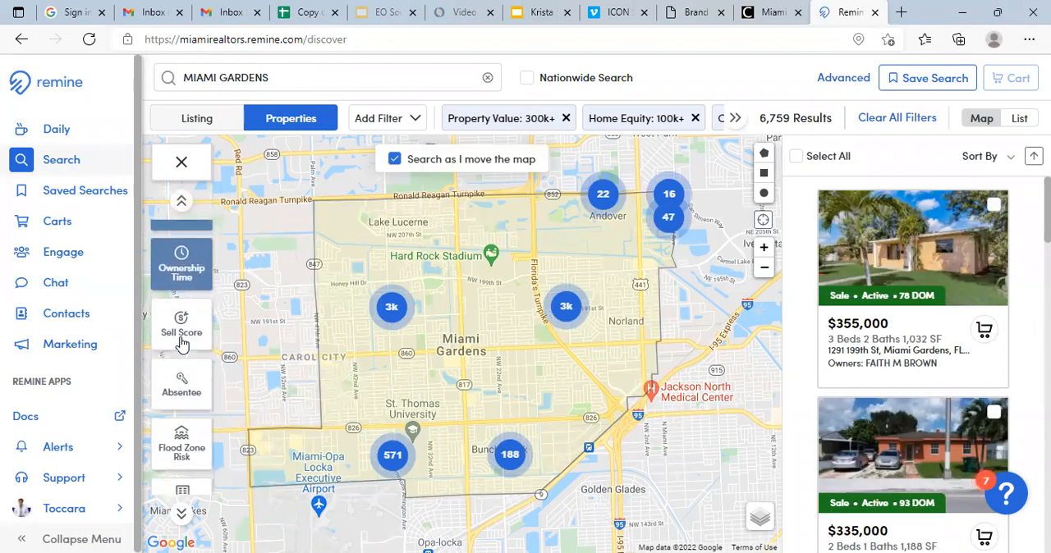
left_click(181, 382)
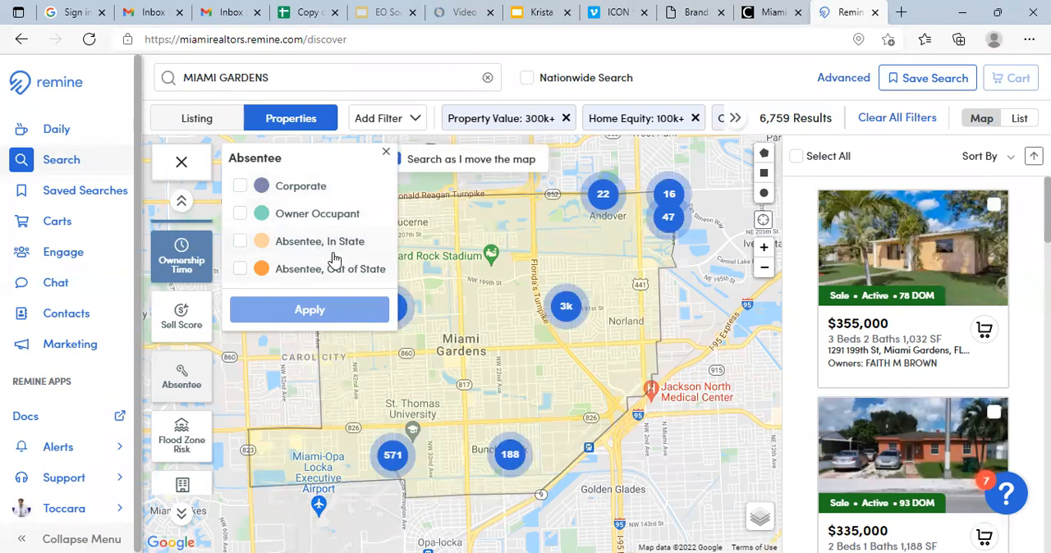
left_click(241, 214)
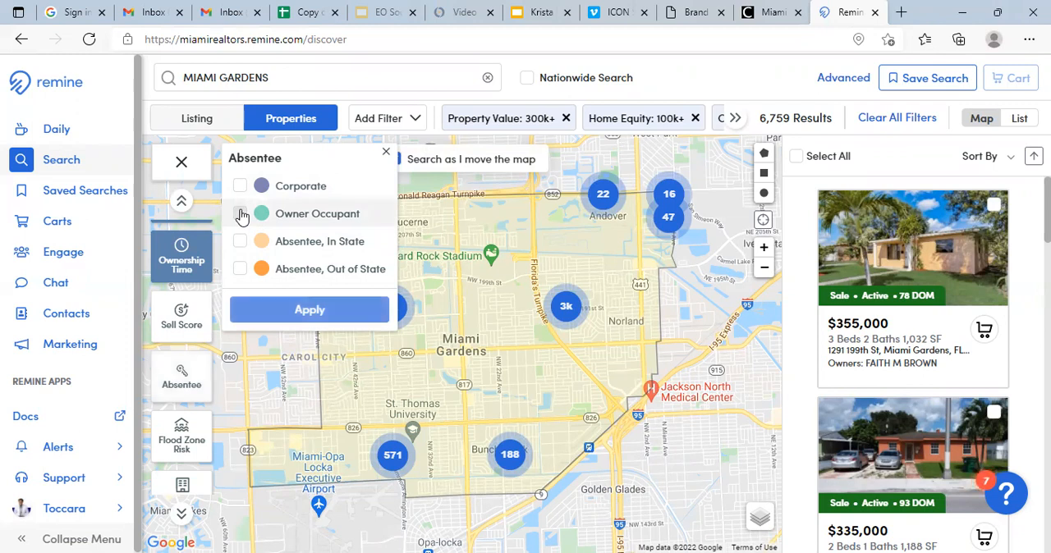
left_click(309, 310)
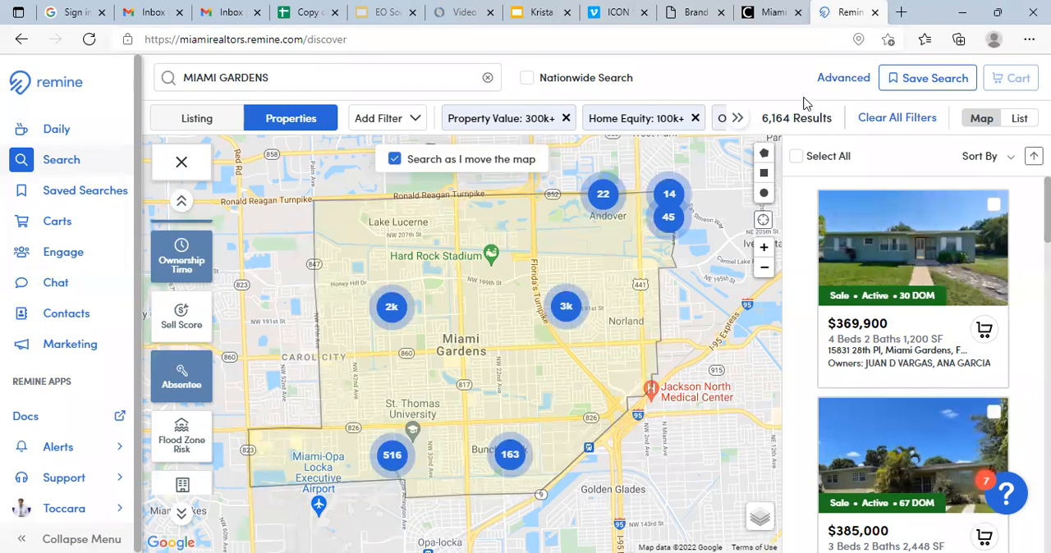
- Select all filtered properties in list view and add them to a new cart named MIAMI GARDENS
left_click(1023, 118)
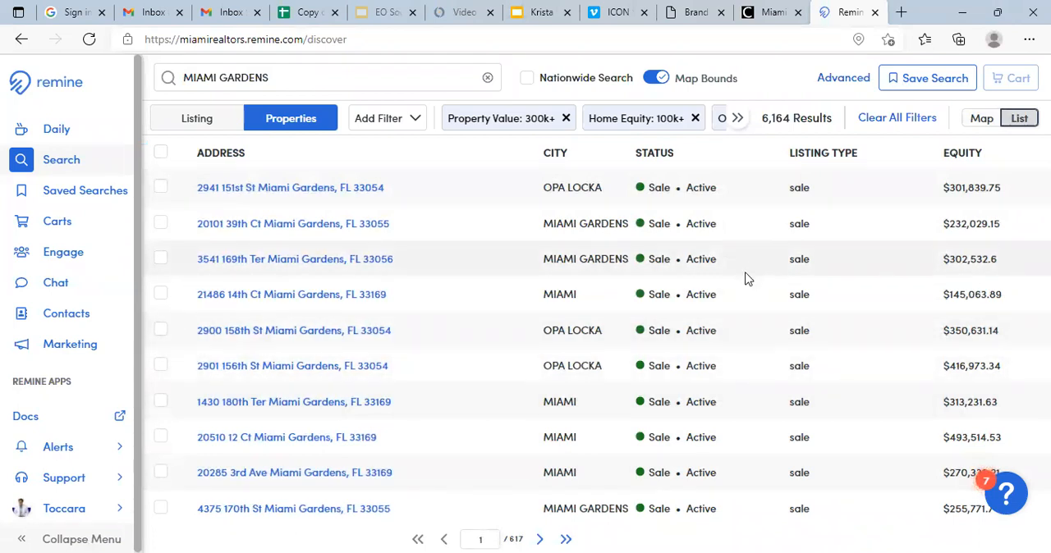
left_click(160, 156)
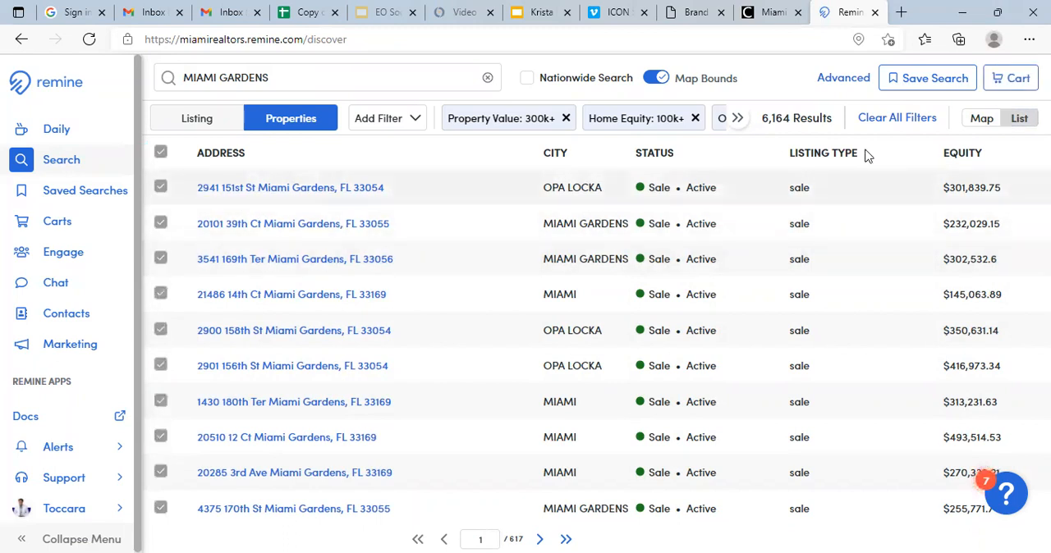
left_click(1016, 79)
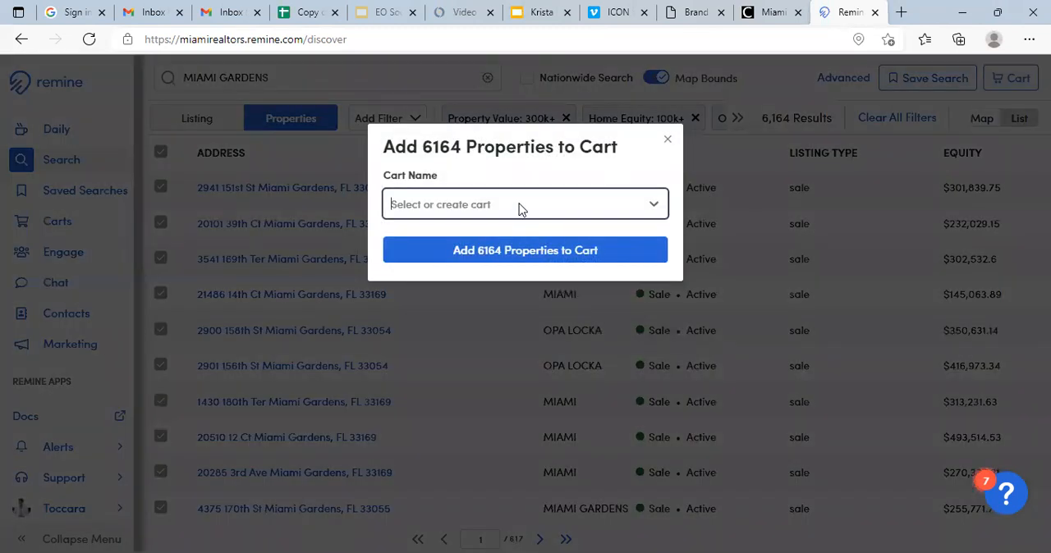
left_click(519, 207)
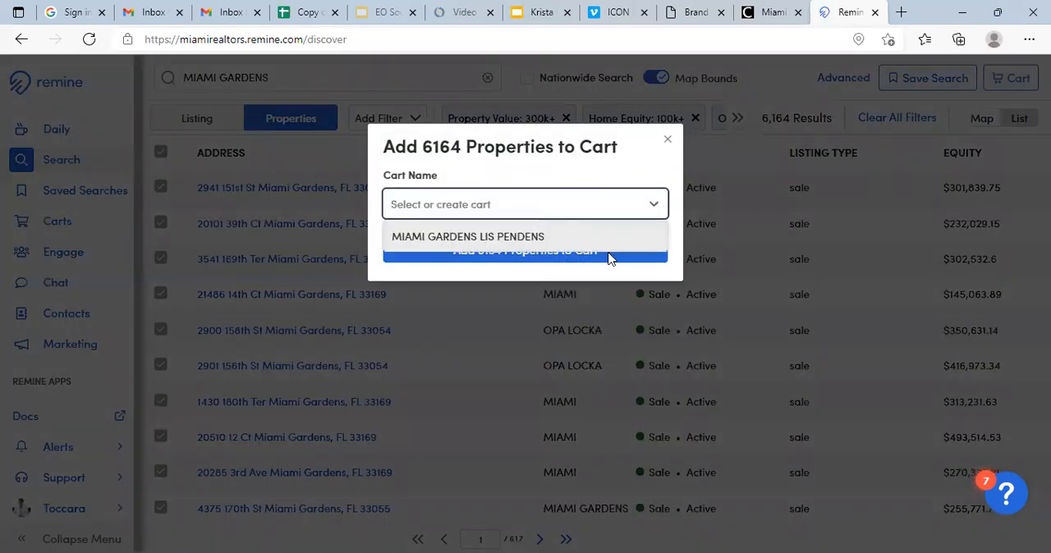
type("MI")
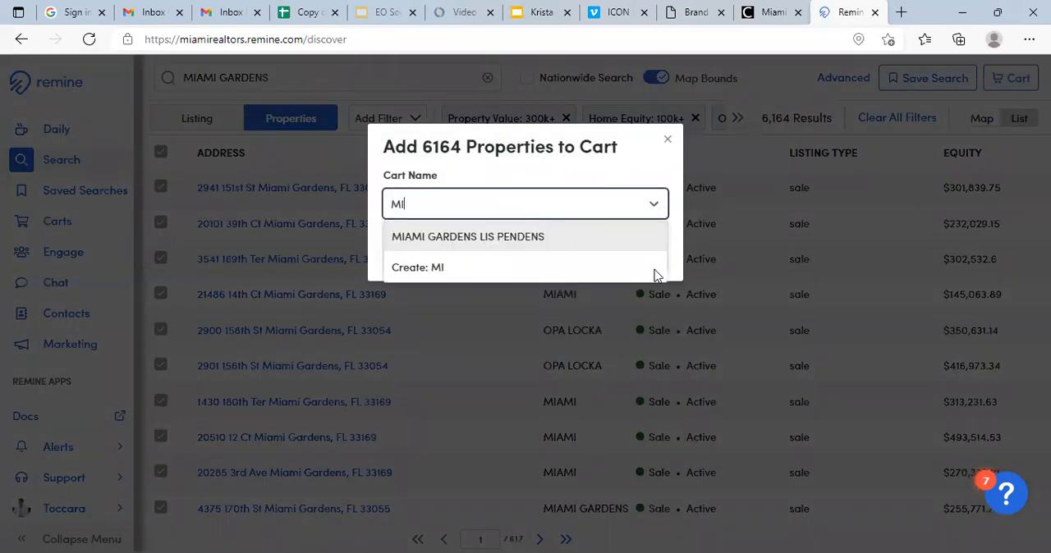
type("AMI GARDENS")
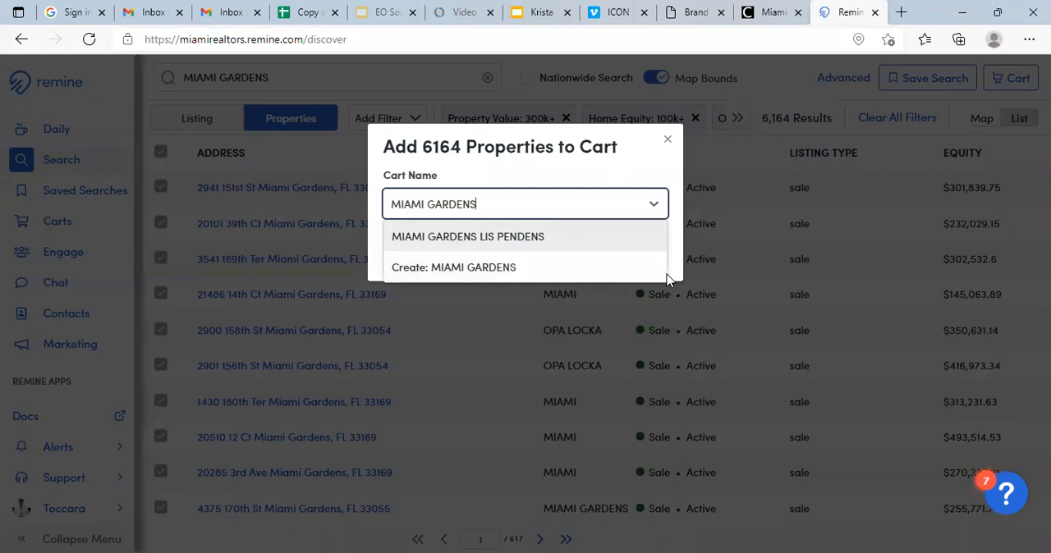
left_click(526, 269)
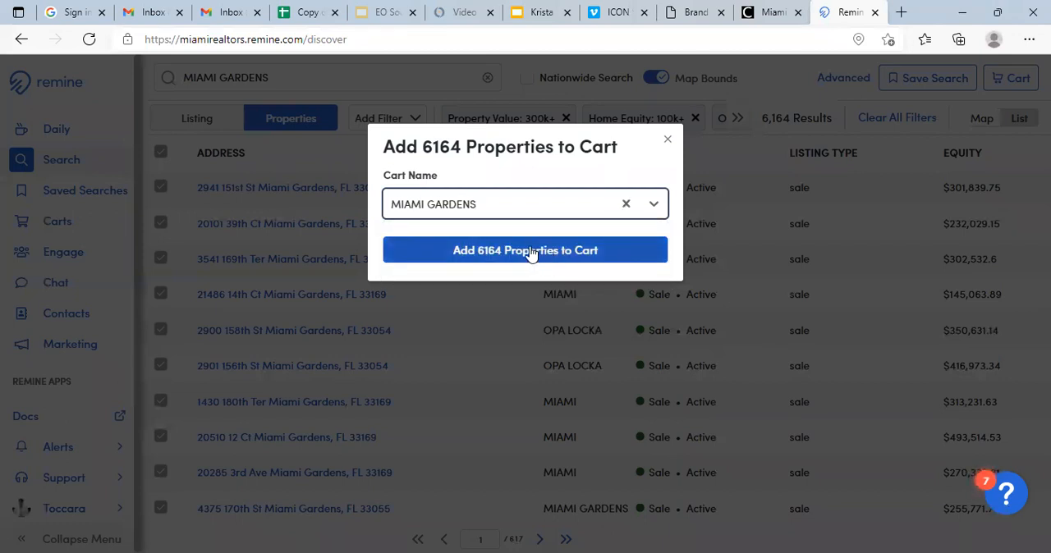
left_click(528, 250)
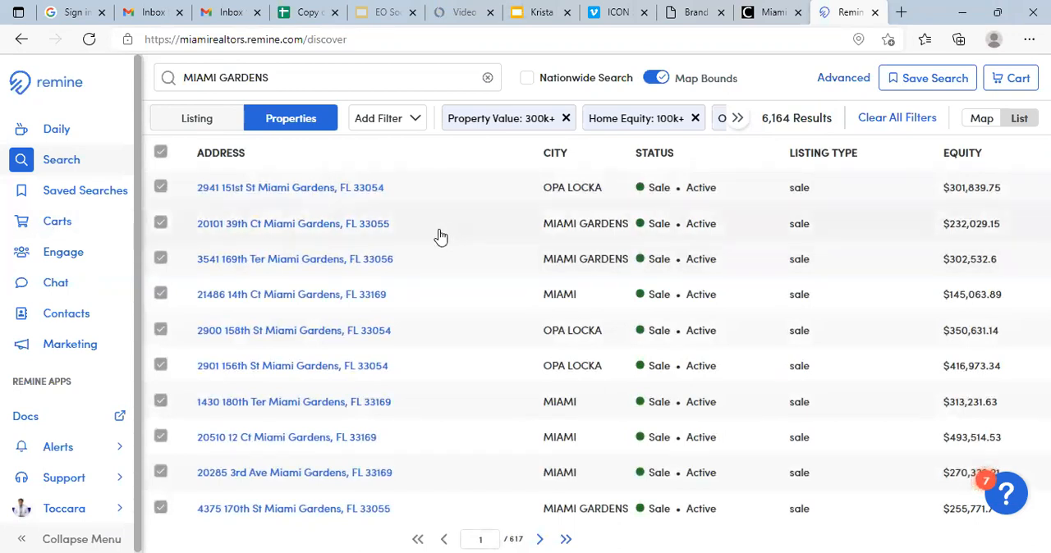
- Open the MIAMI GARDENS cart and sort its properties by status in ascending order
left_click(51, 225)
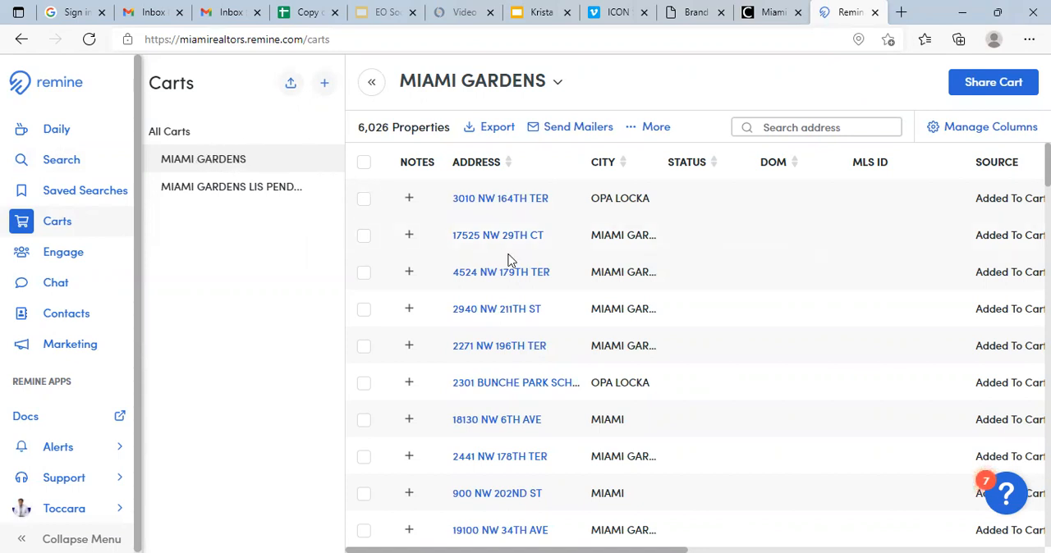
left_click(714, 163)
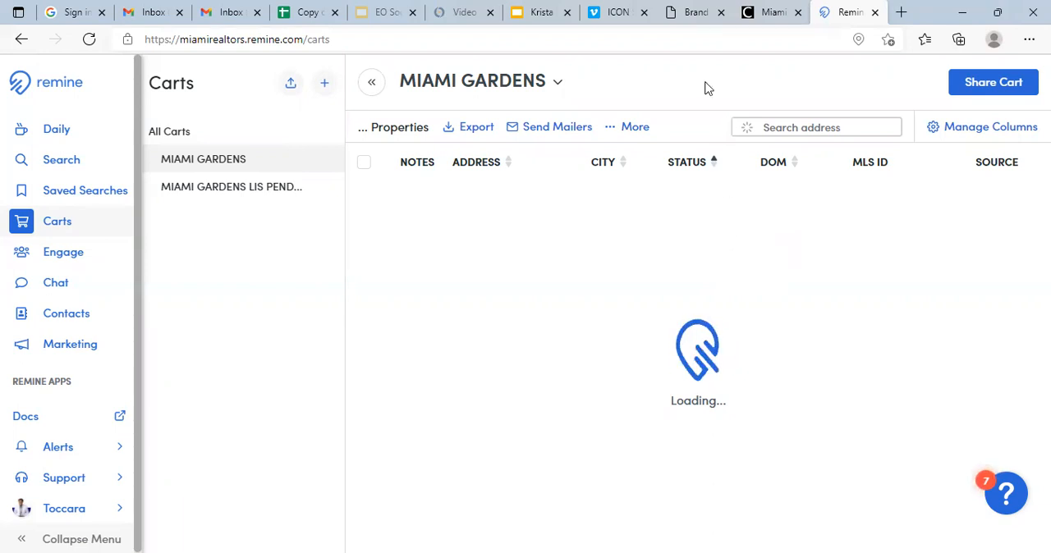
- Sort the properties in the MIAMI GARDENS cart by status in descending order
left_click(714, 163)
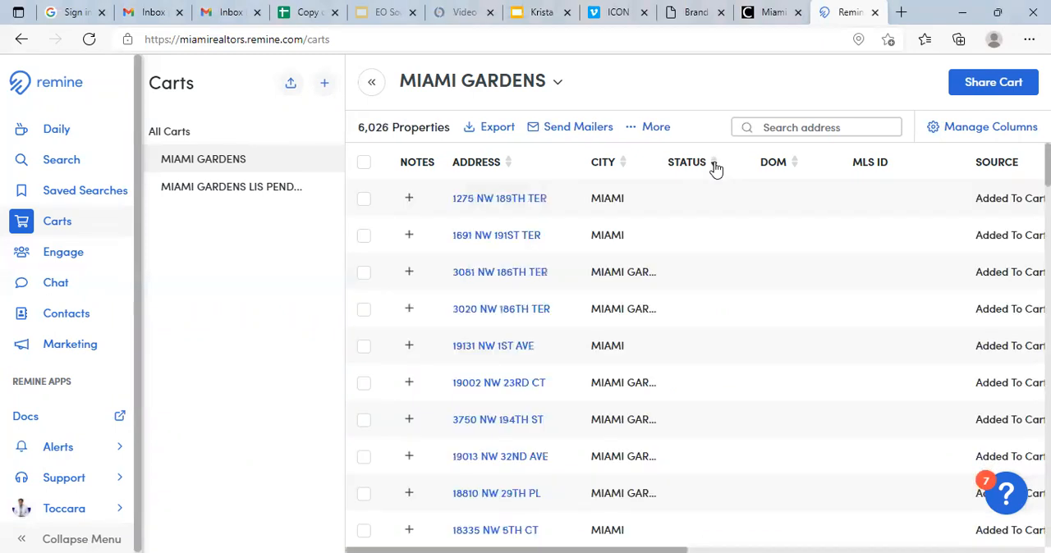
scroll(693, 259, "down", 6)
scroll(689, 267, "down", 15)
scroll(694, 275, "down", 15)
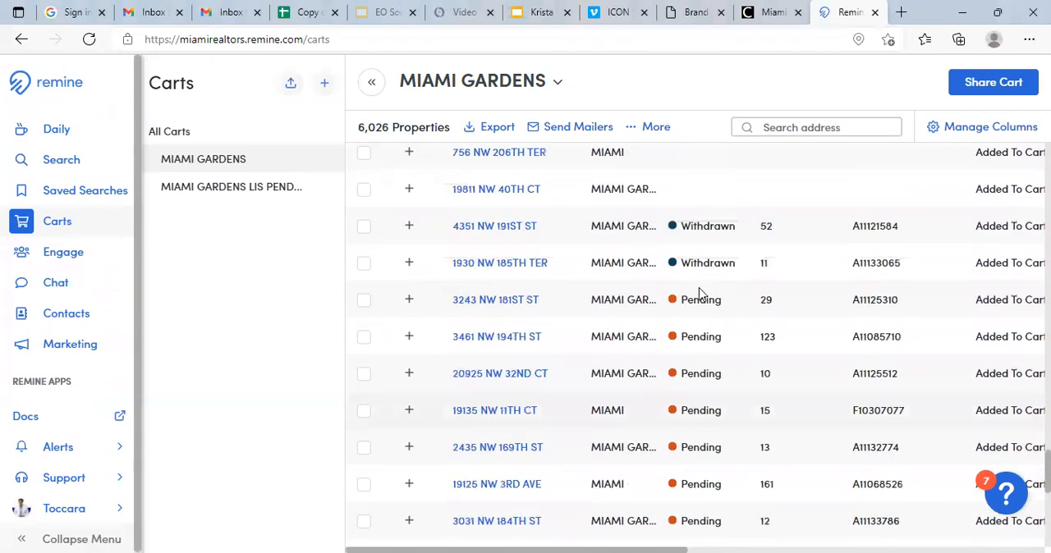
- Select the ten properties with Pending status and remove them from the MIAMI GARDENS cart, confirming with DELETE
left_click(363, 301)
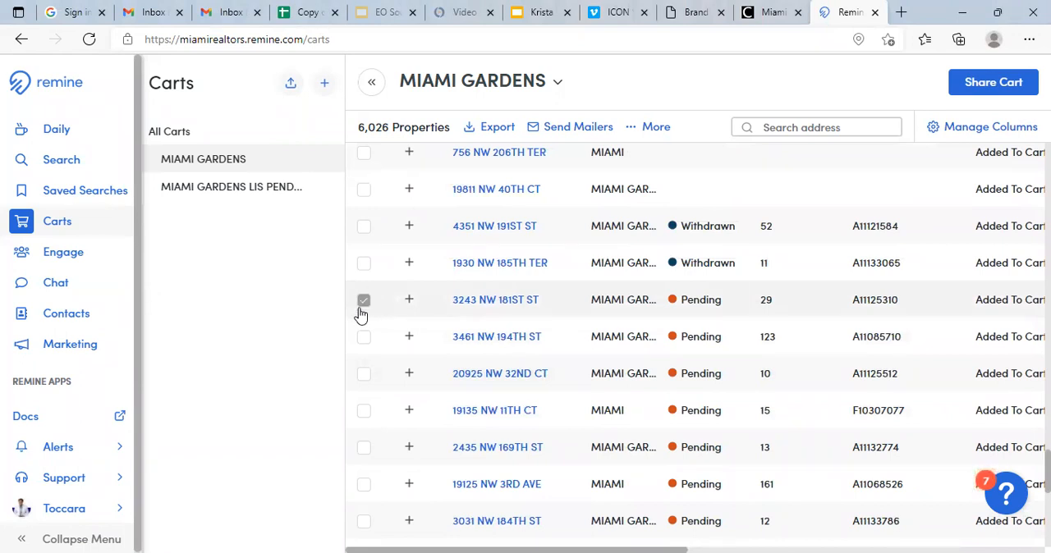
left_click(366, 337)
scroll(366, 333, "down", 1)
left_click(364, 314)
left_click(363, 352)
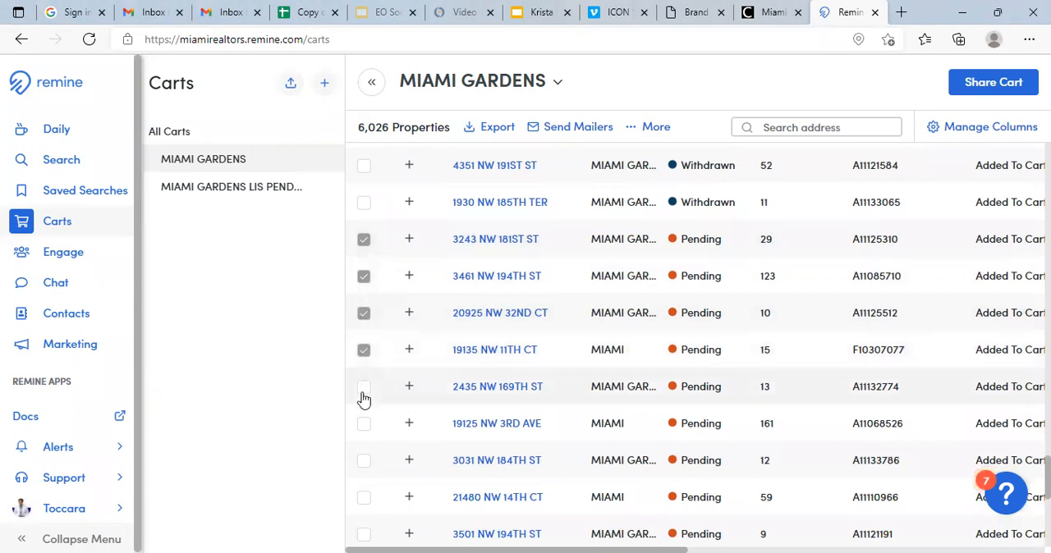
left_click(363, 387)
scroll(364, 391, "down", 3)
left_click(365, 244)
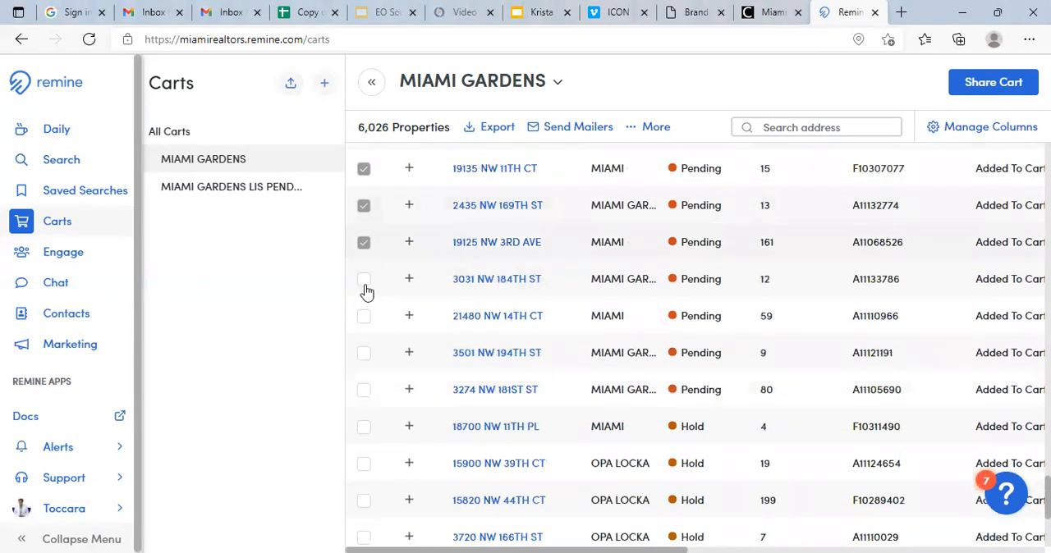
left_click(364, 284)
left_click(364, 327)
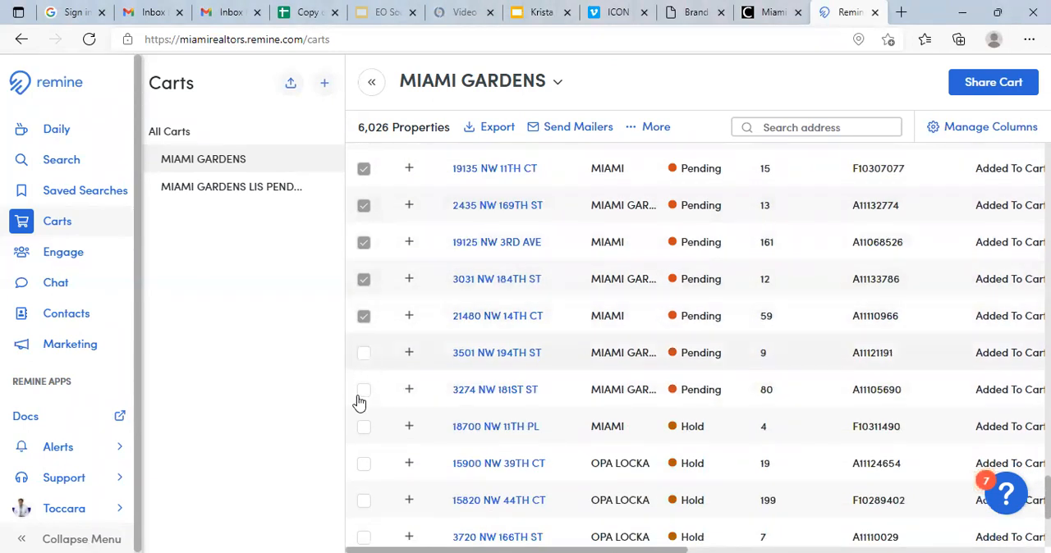
left_click(363, 394)
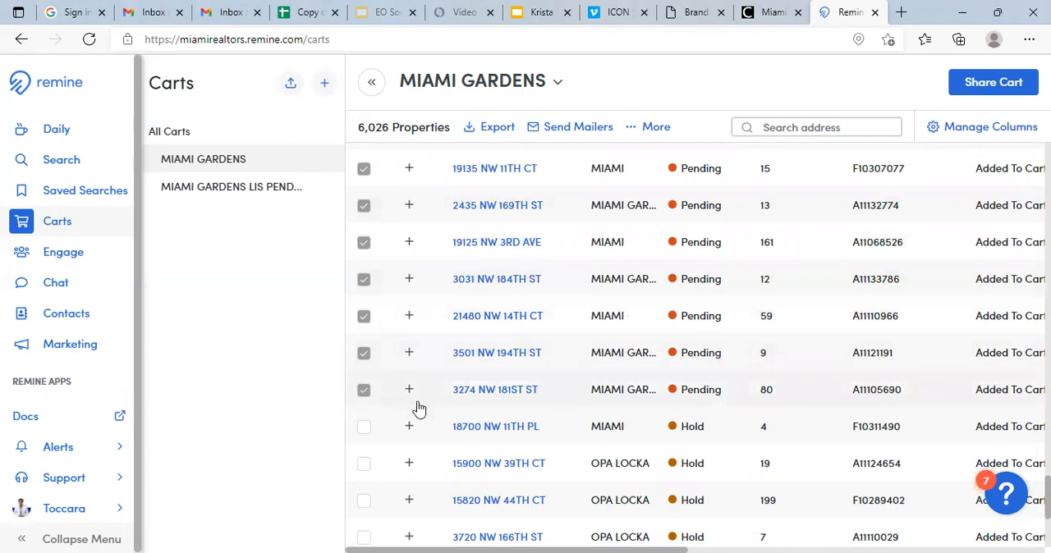
scroll(419, 408, "up", 15)
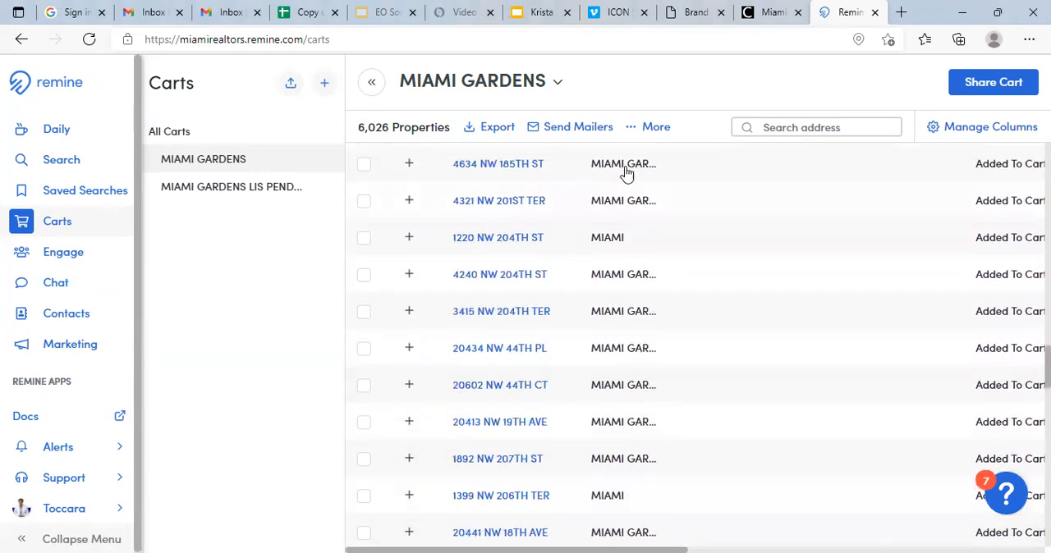
left_click(651, 127)
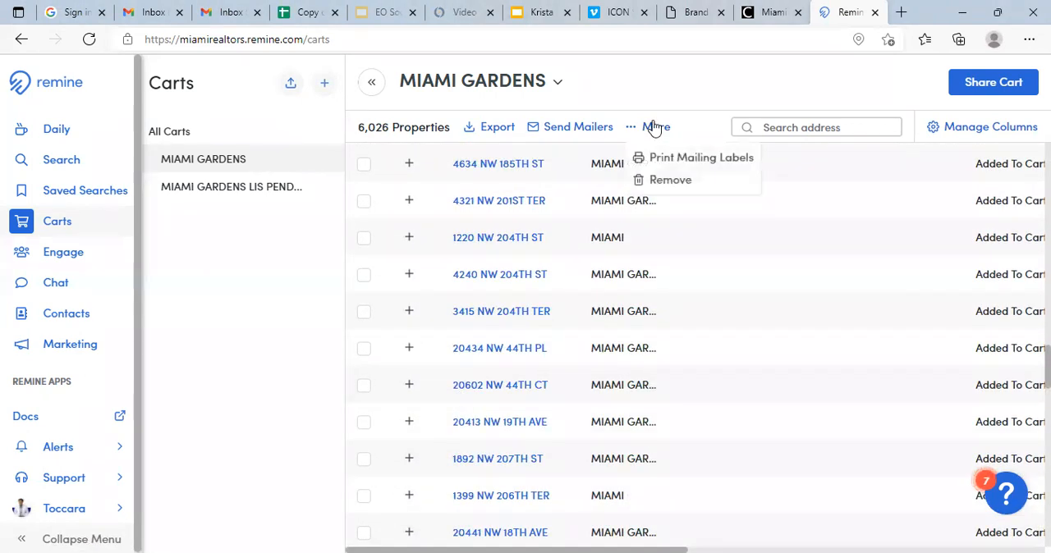
left_click(686, 182)
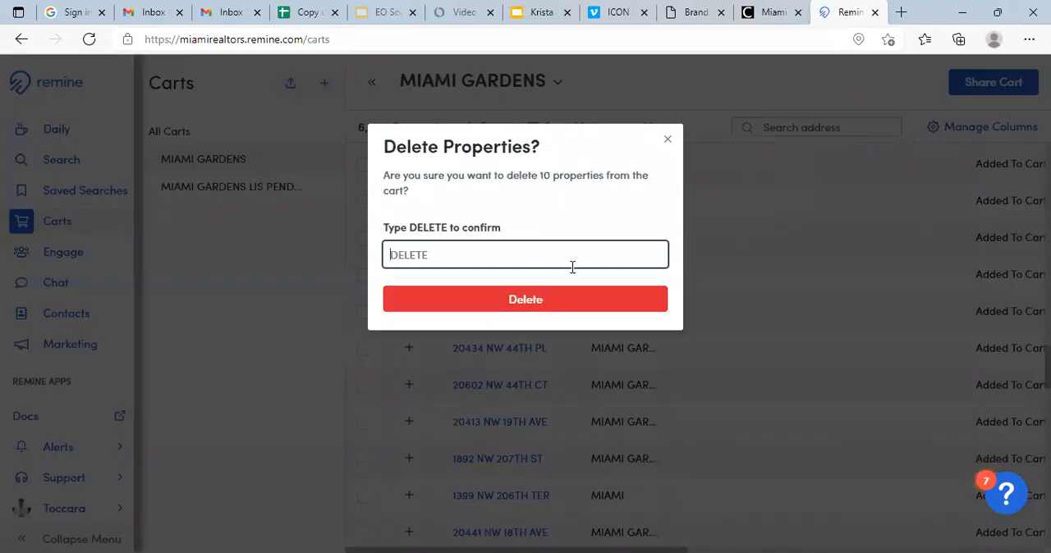
type("DELETE")
left_click(527, 301)
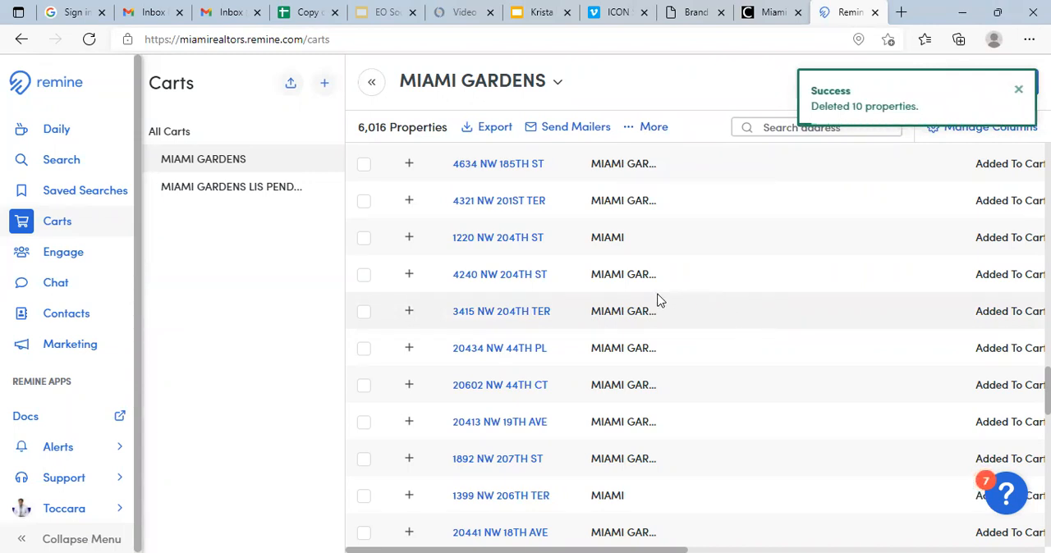
- Review the statuses of the remaining properties on the first page of the cart
scroll(661, 298, "down", 5)
scroll(662, 290, "down", 10)
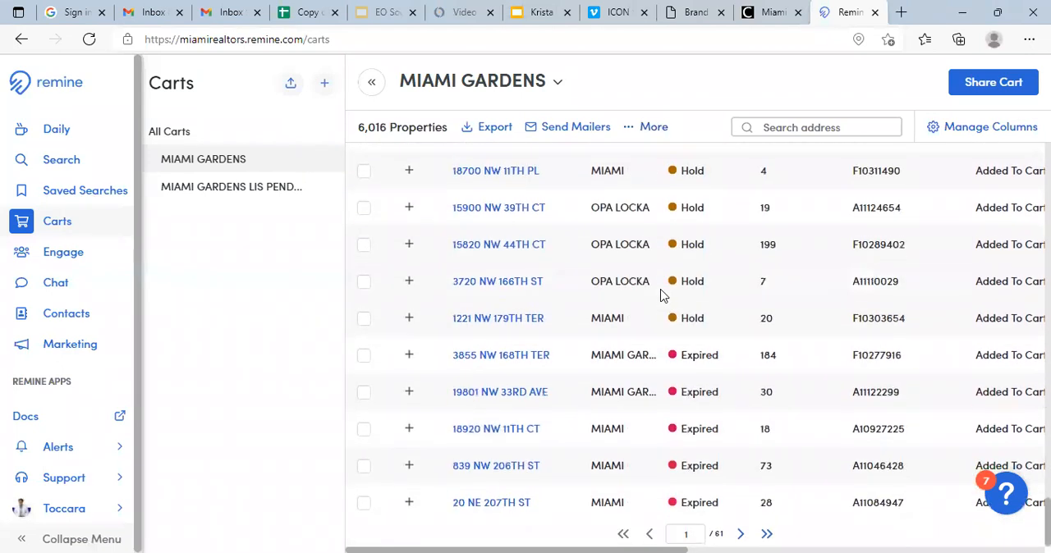
scroll(662, 338, "up", 3)
scroll(661, 337, "up", 2)
scroll(662, 341, "down", 6)
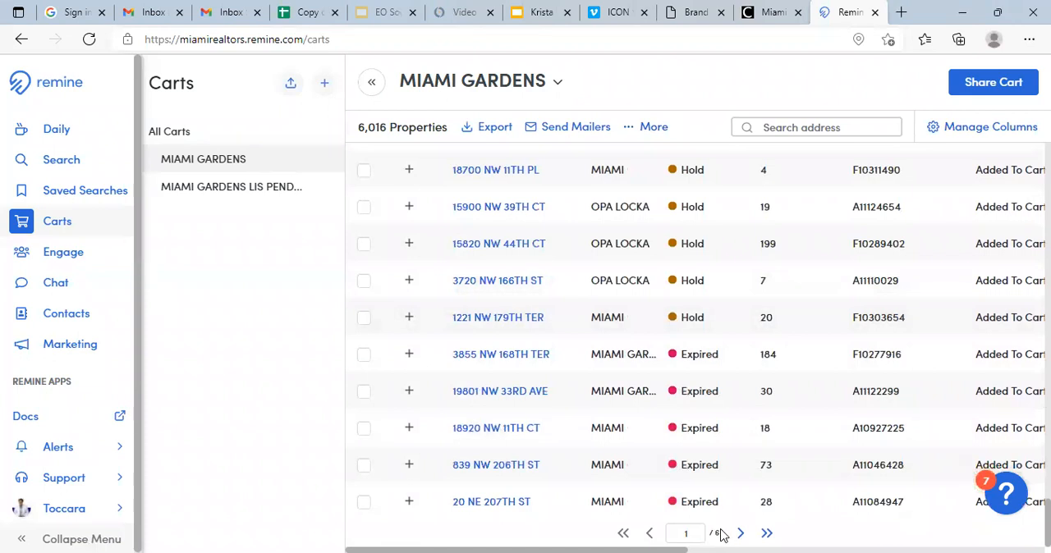
scroll(675, 340, "up", 4)
scroll(673, 346, "up", 8)
scroll(673, 347, "up", 10)
scroll(673, 346, "up", 4)
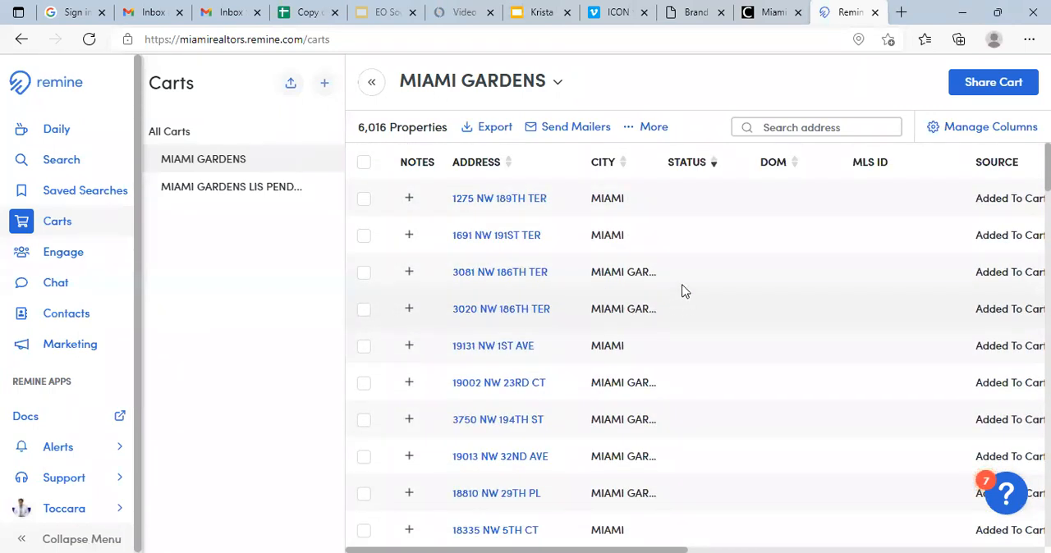
- Select all properties in the cart, set up a CSV export named MIAMI GARDENS EQ and make its settings the default
left_click(364, 164)
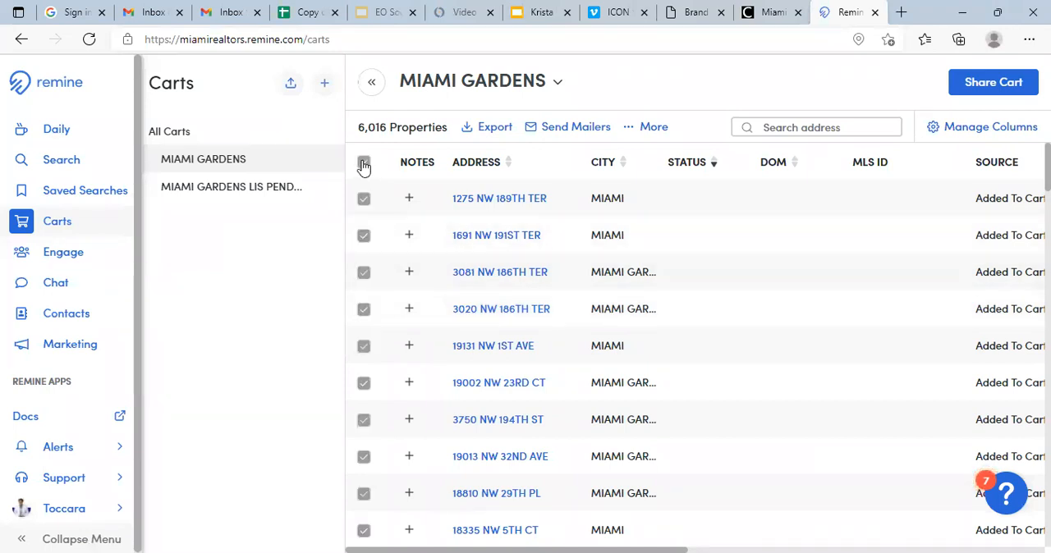
left_click(495, 129)
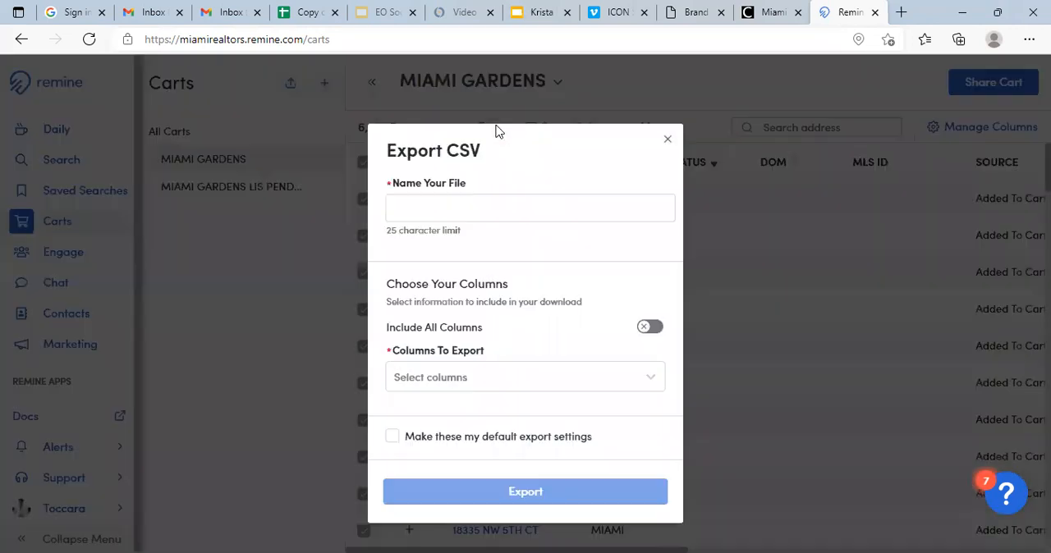
left_click(546, 203)
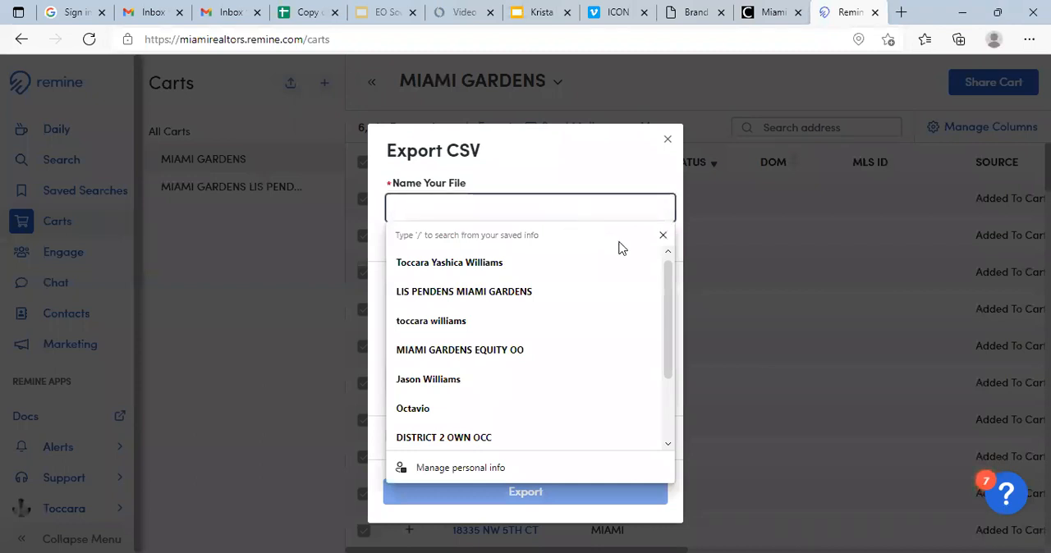
type("MIAMI GARDENS EQ")
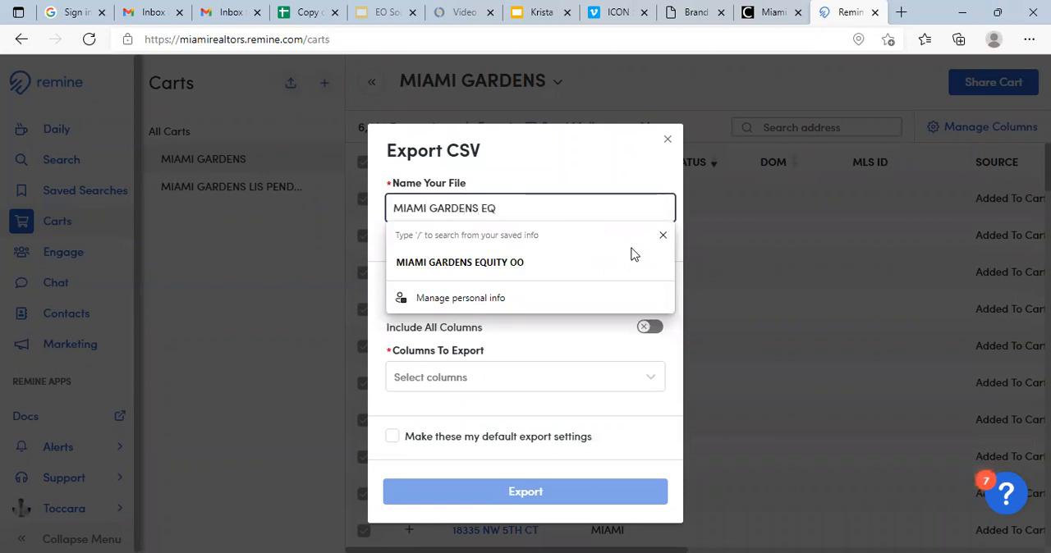
key("Return")
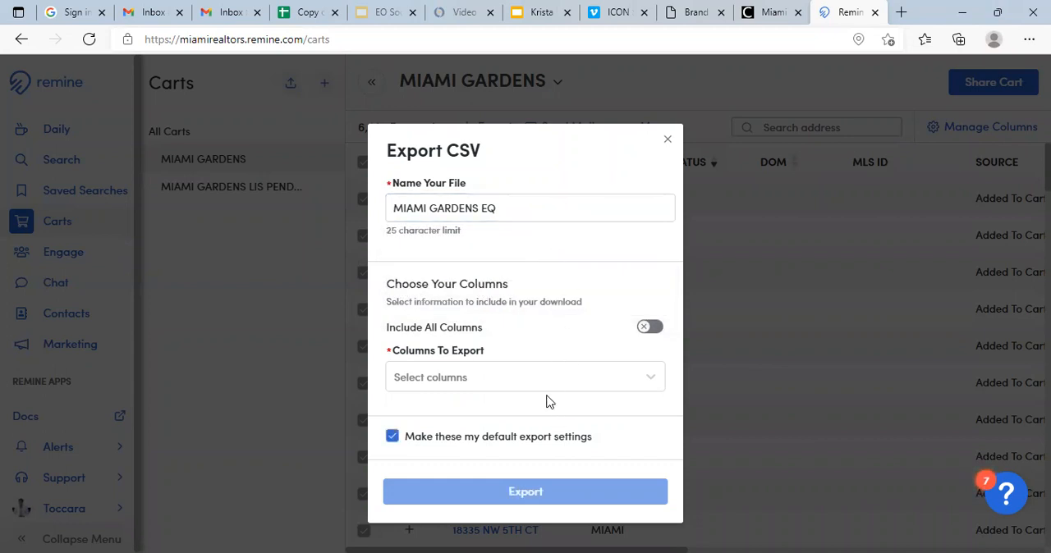
- Choose Property Address Information, Mailing Address Information and Owner Information as the only columns to export
left_click(648, 328)
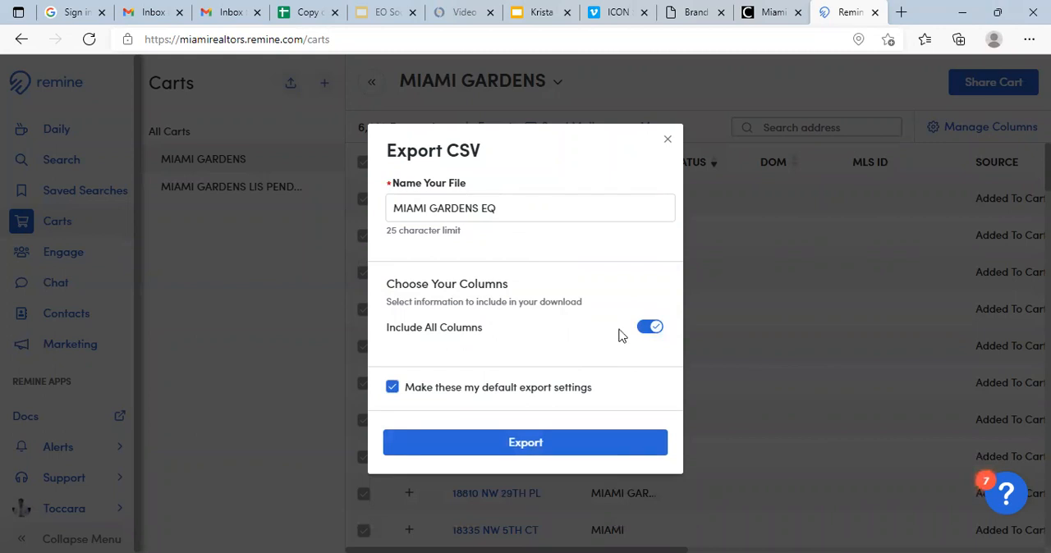
left_click(656, 327)
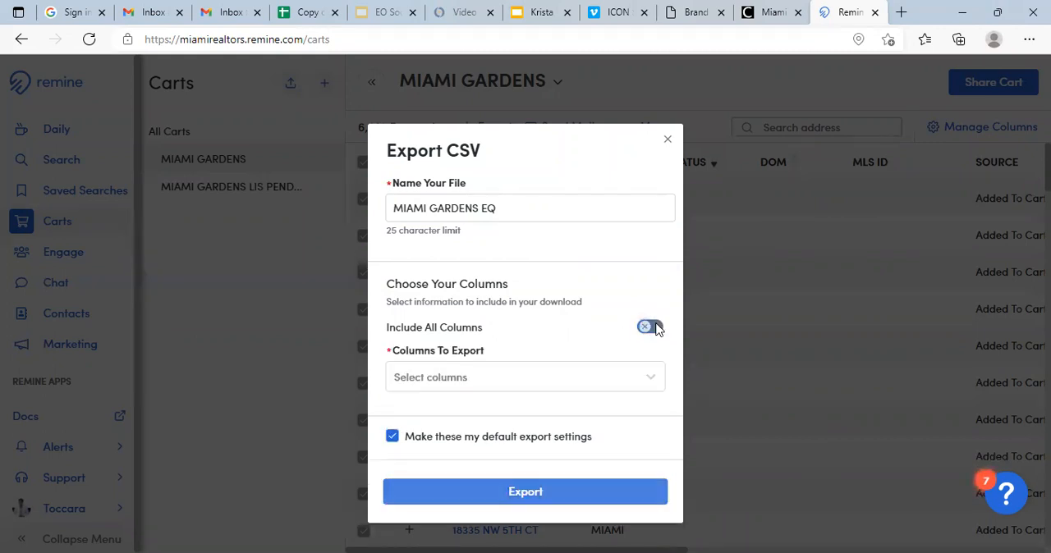
left_click(558, 377)
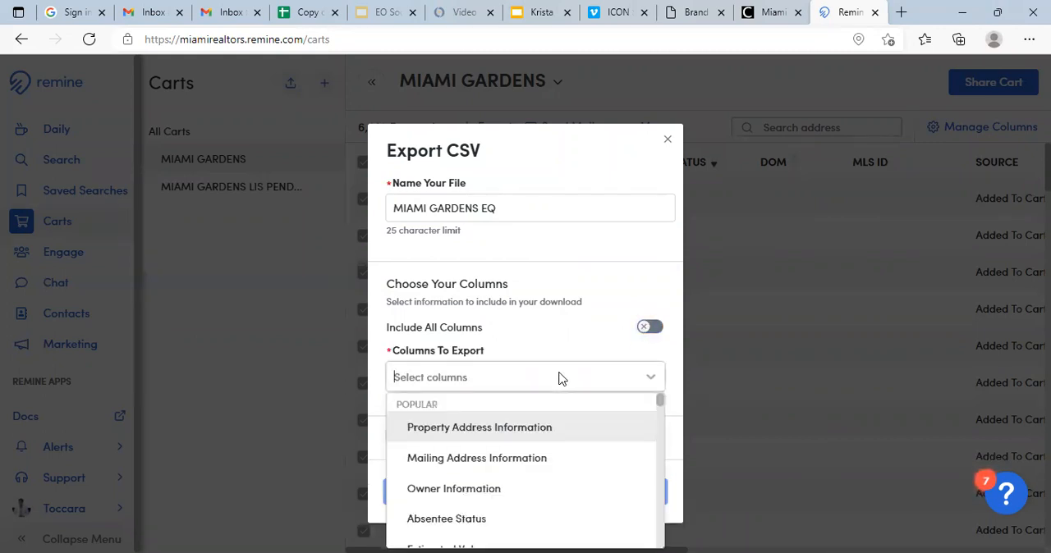
left_click(504, 428)
left_click(618, 379)
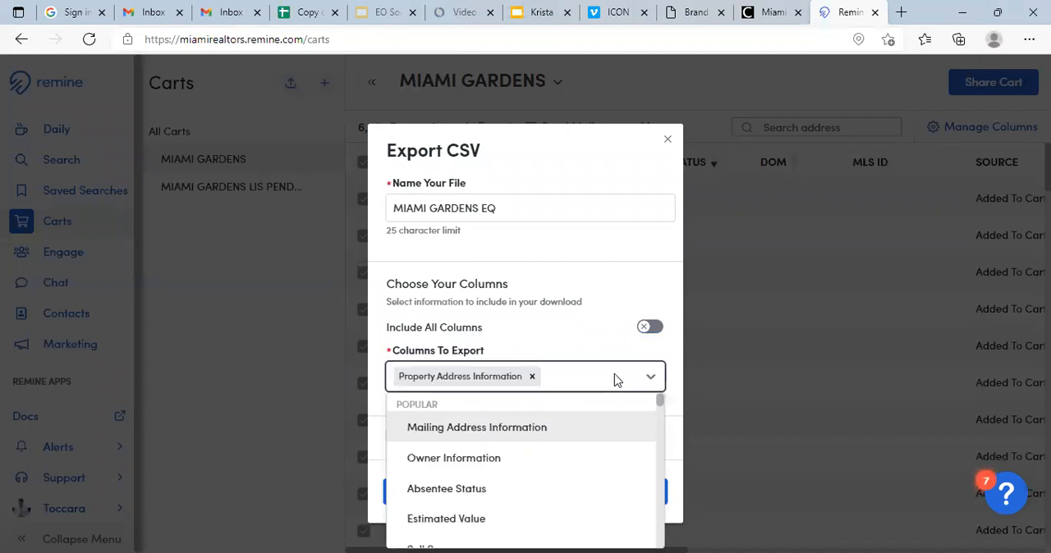
left_click(516, 429)
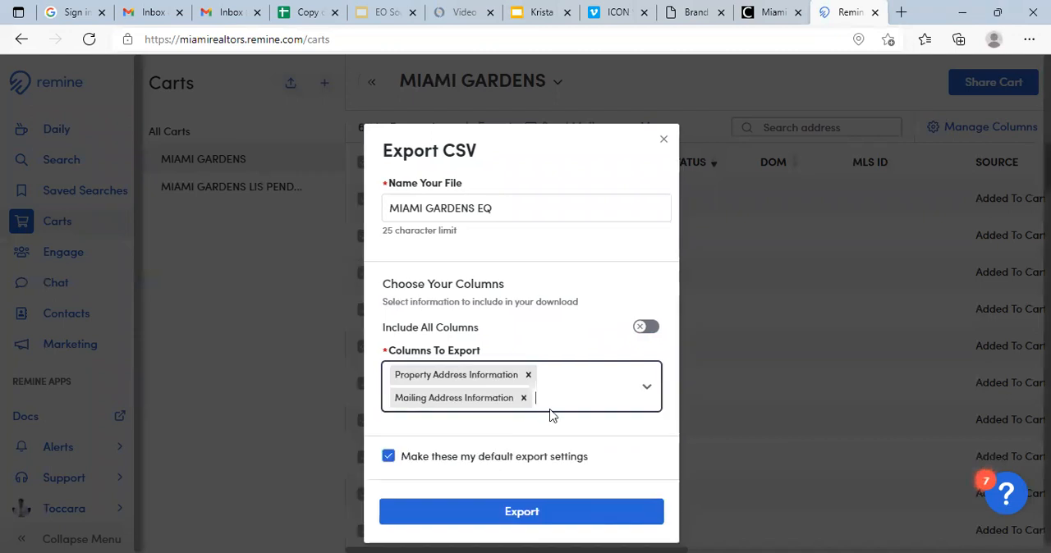
left_click(646, 390)
scroll(554, 432, "down", 1)
scroll(555, 433, "up", 1)
left_click(505, 439)
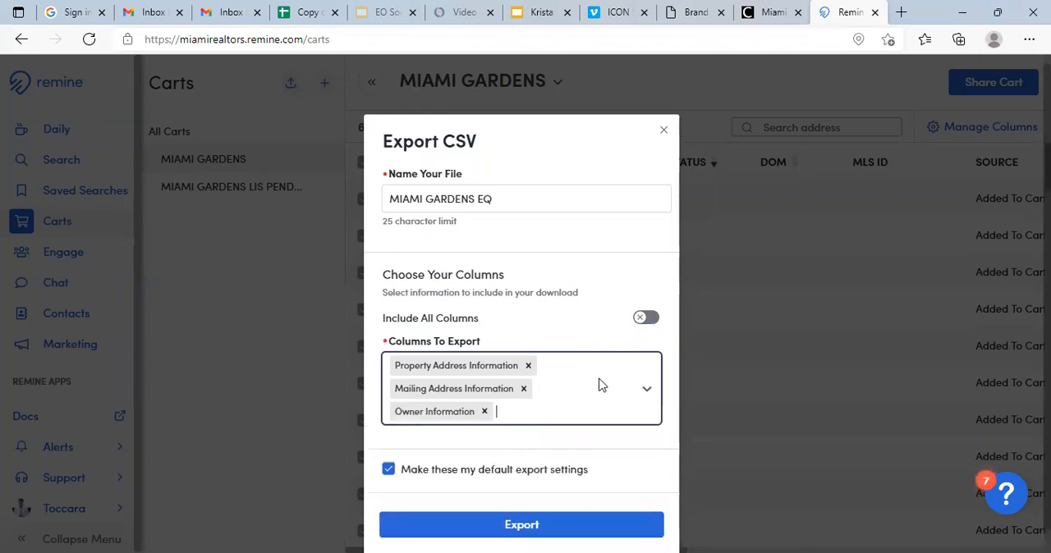
left_click(642, 394)
scroll(534, 451, "down", 3)
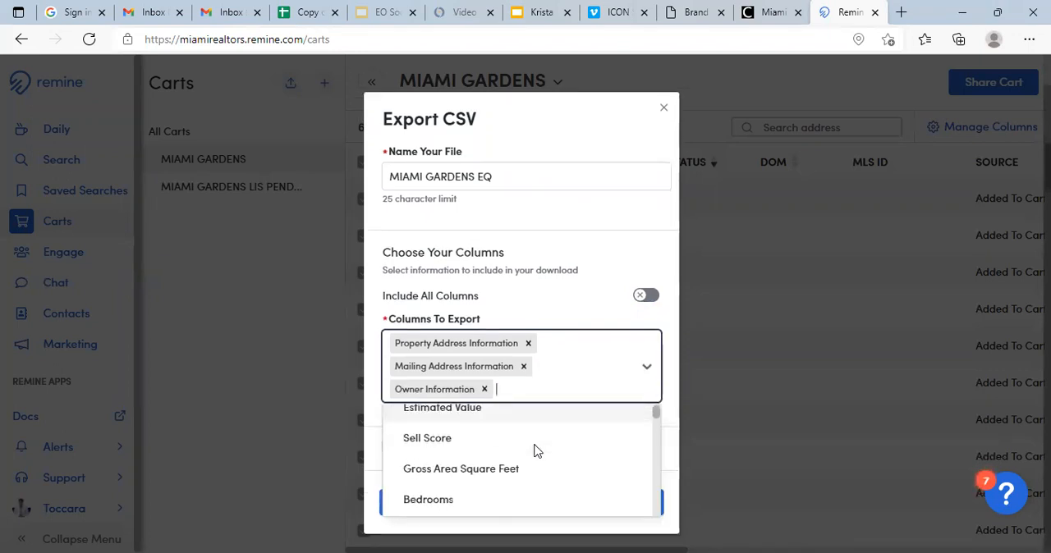
scroll(534, 451, "up", 1)
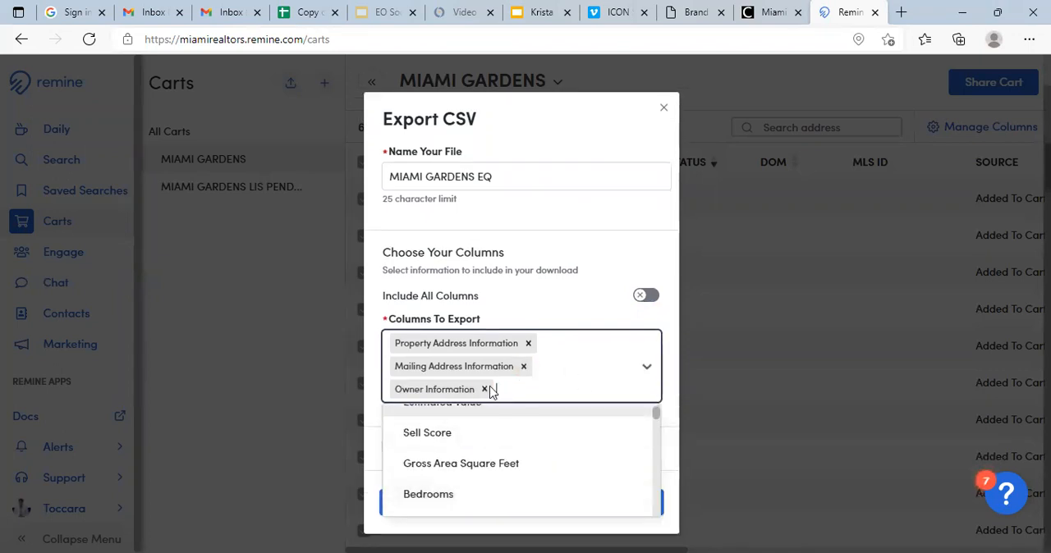
- Clear the three individually chosen columns from the export
left_click(485, 389)
left_click(524, 387)
left_click(531, 377)
- Include all columns in the CSV and run the export
left_click(649, 327)
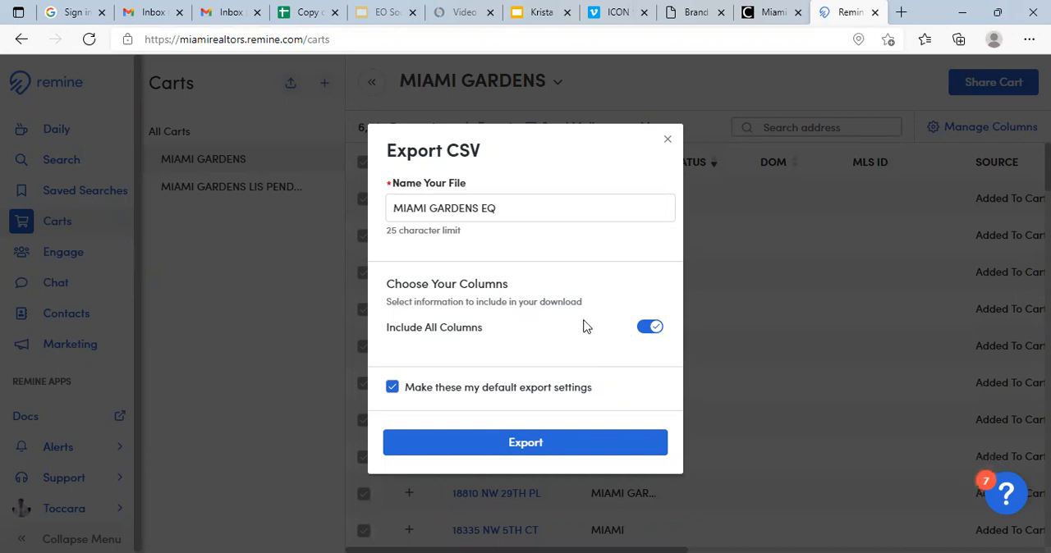
left_click(522, 448)
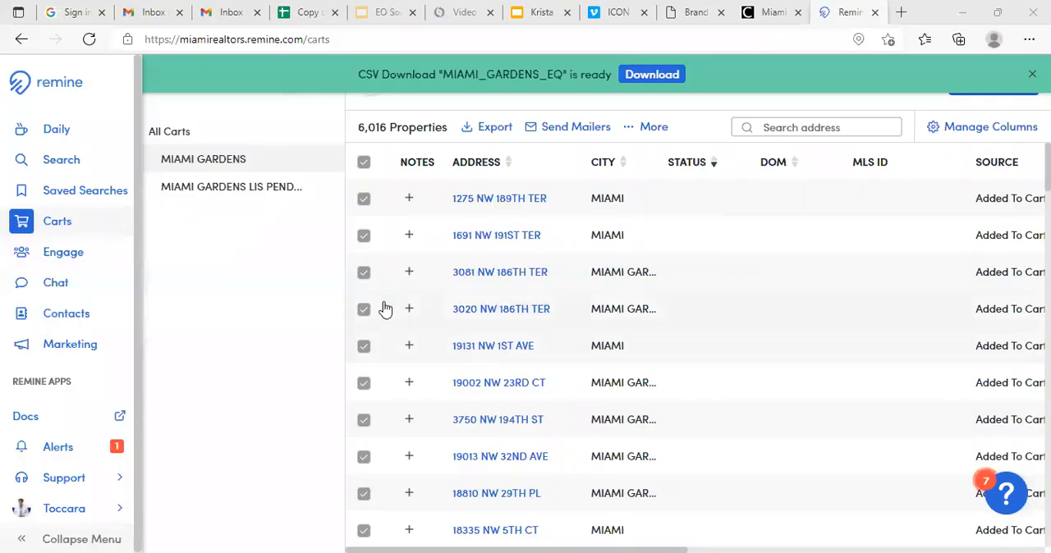
- Download the MIAMI_GARDENS_EQ export from the alerts and open the CSV file in Excel
left_click(64, 452)
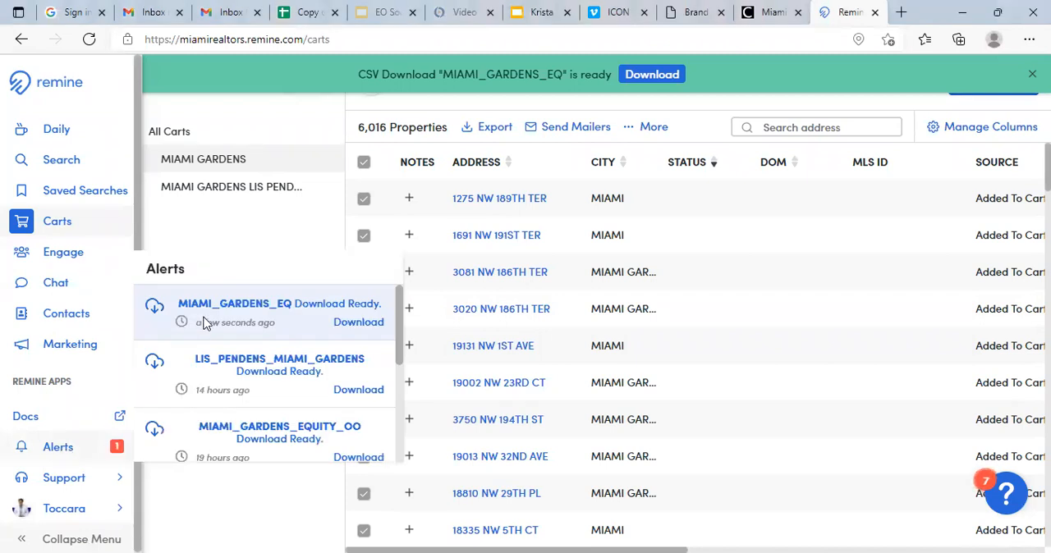
left_click(358, 324)
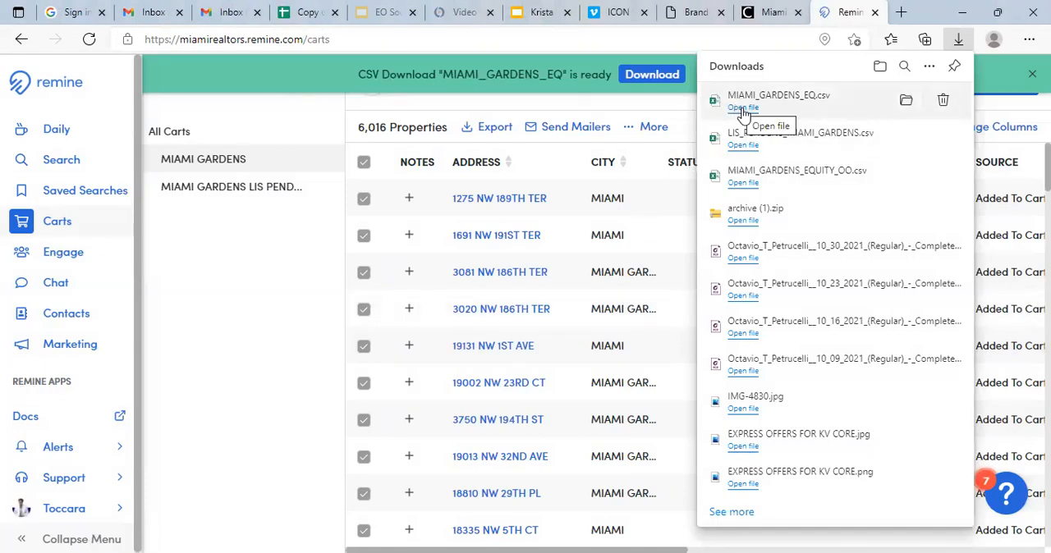
left_click(743, 109)
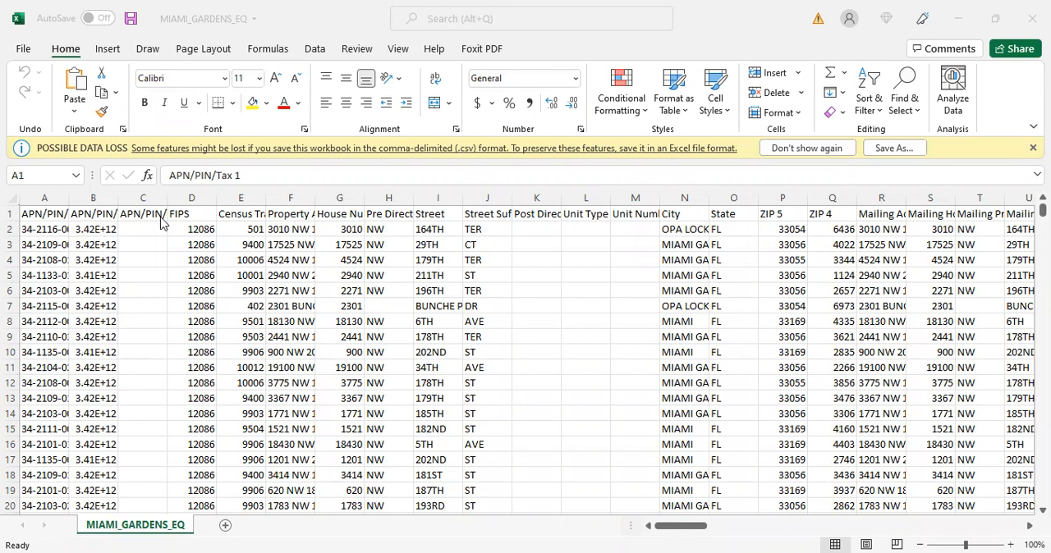
- Widen the Property Address and City columns so their full entries can be read
left_click(290, 199)
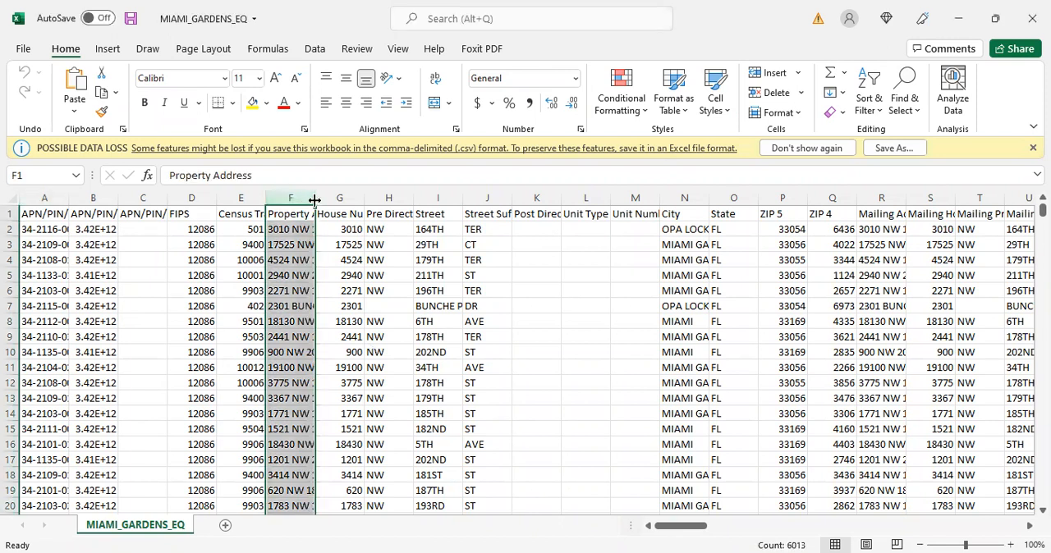
left_click_drag(432, 207, 443, 207)
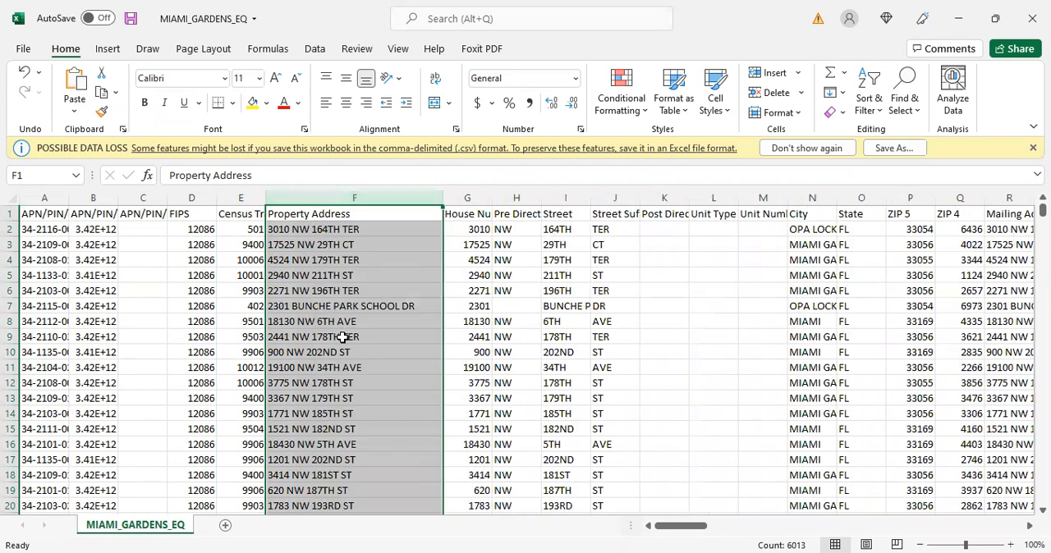
left_click_drag(690, 531, 704, 530)
left_click(602, 198)
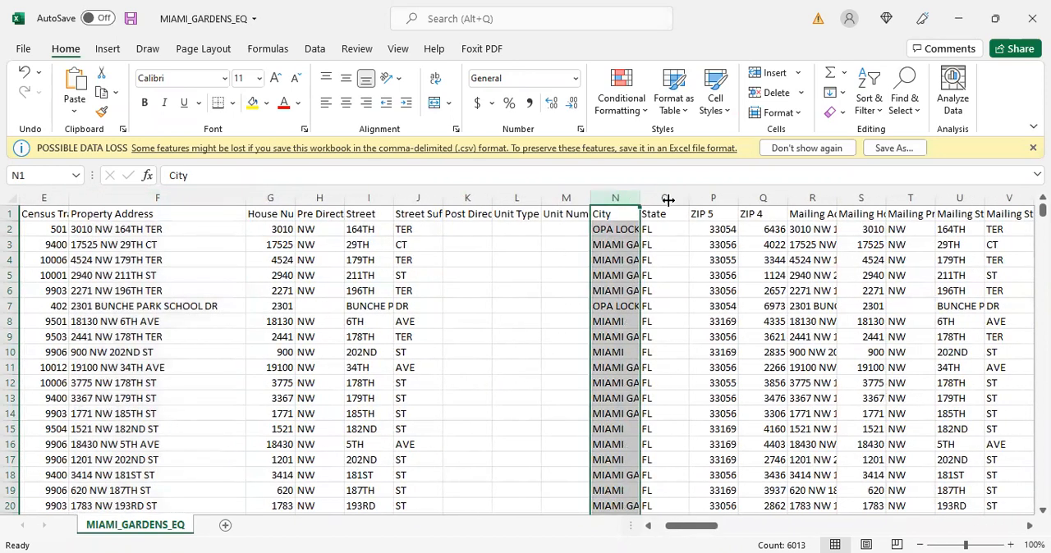
left_click_drag(684, 198, 688, 198)
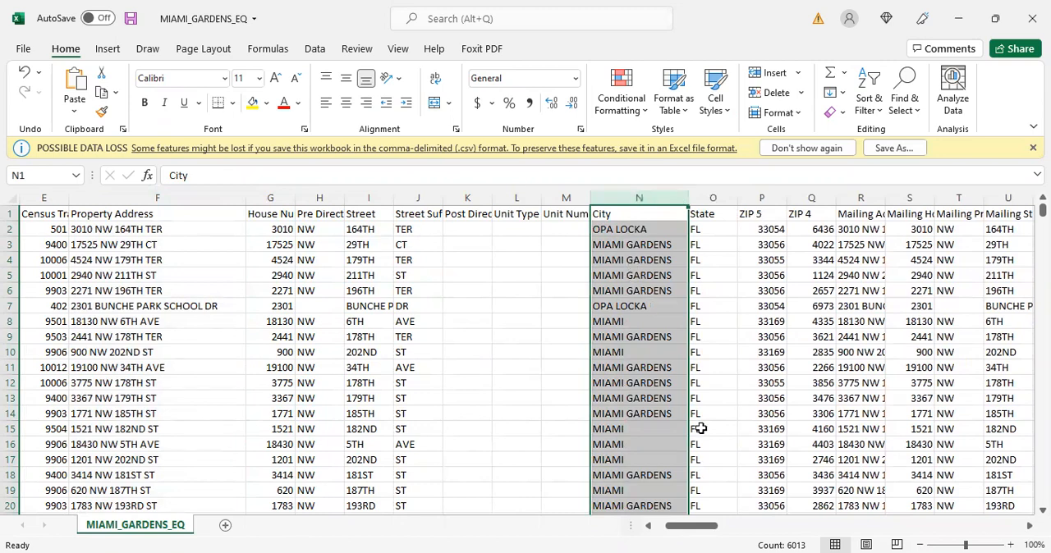
- Examine the tax, market value, exemption, building, equity and mortgage columns across the sheet, through to the owner columns
left_click_drag(694, 529, 777, 532)
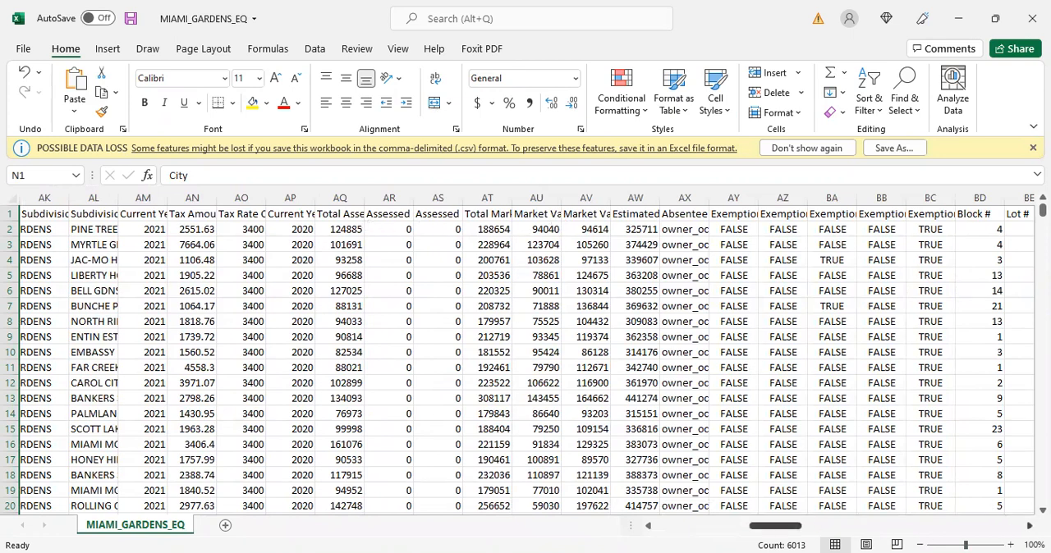
scroll(980, 506, "right", 3)
scroll(980, 506, "right", 15)
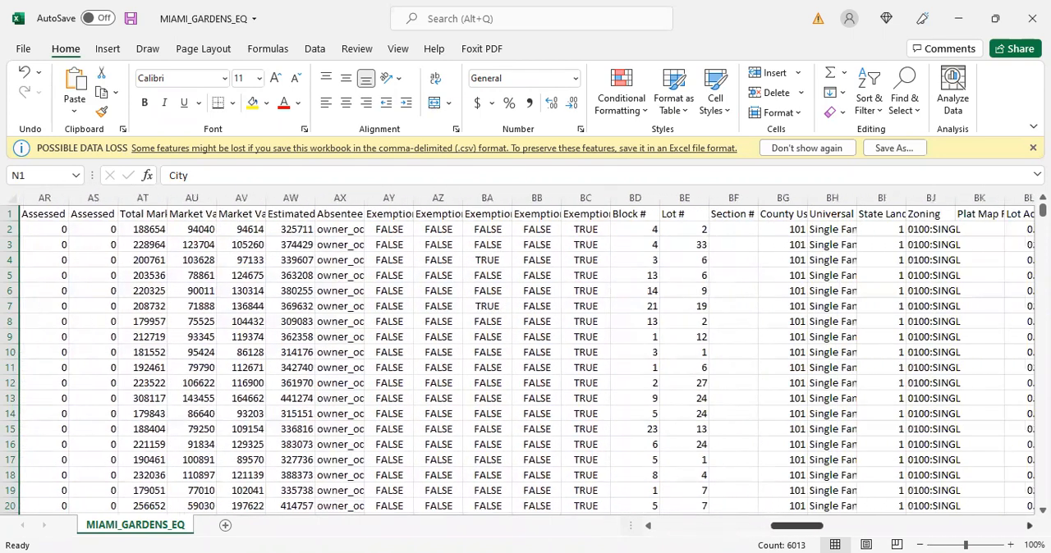
scroll(980, 506, "right", 19)
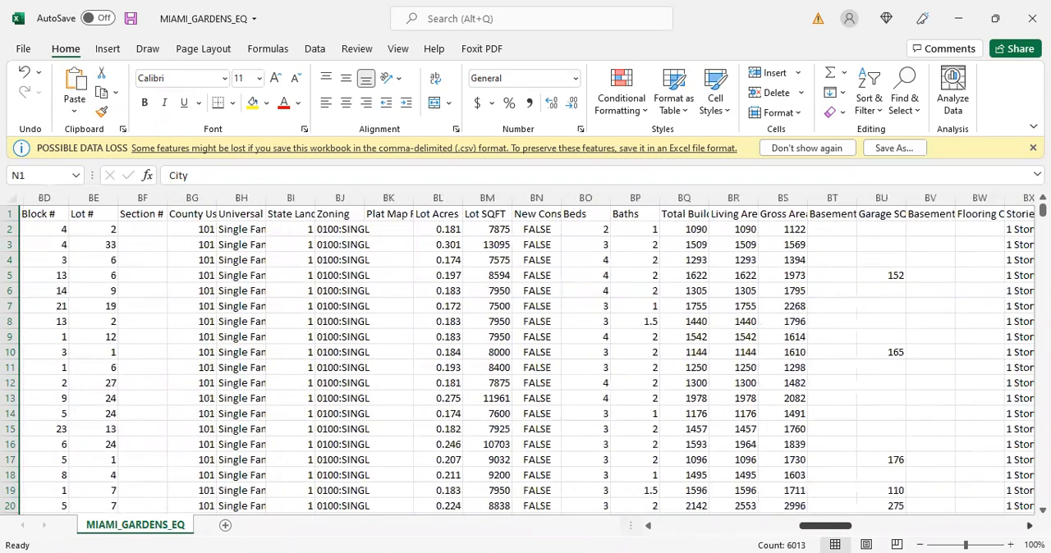
scroll(526, 353, "right", 13)
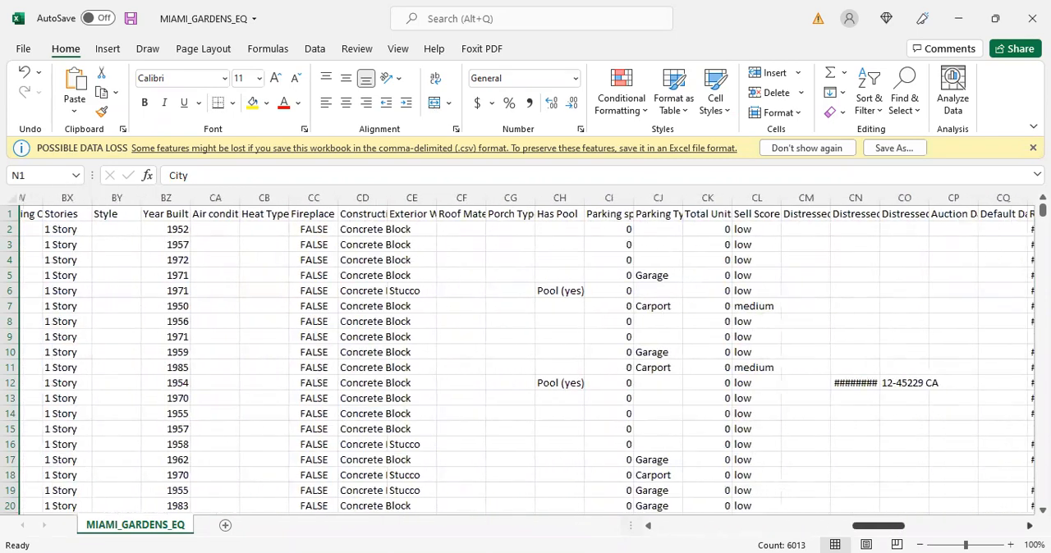
scroll(525, 353, "right", 6)
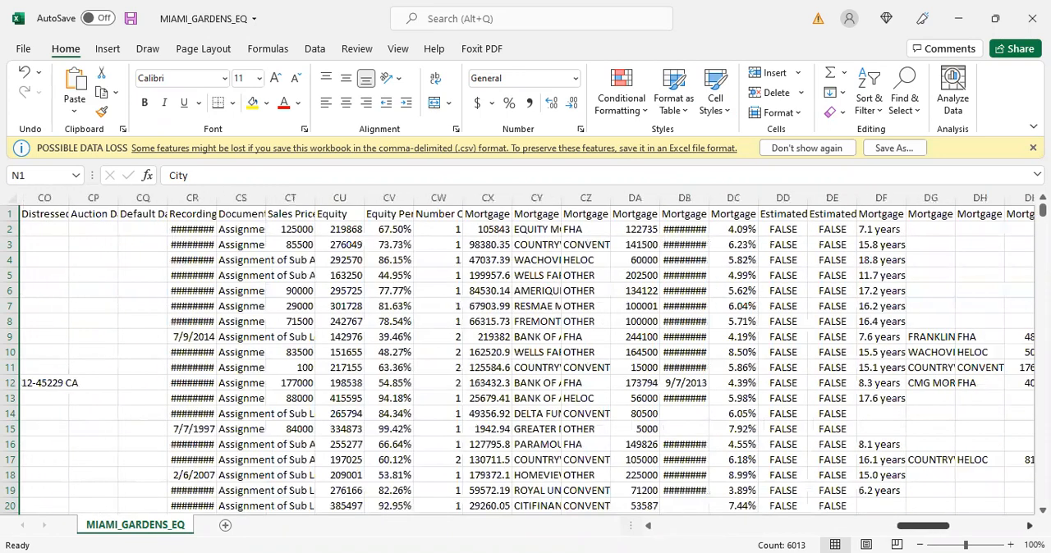
scroll(525, 353, "right", 14)
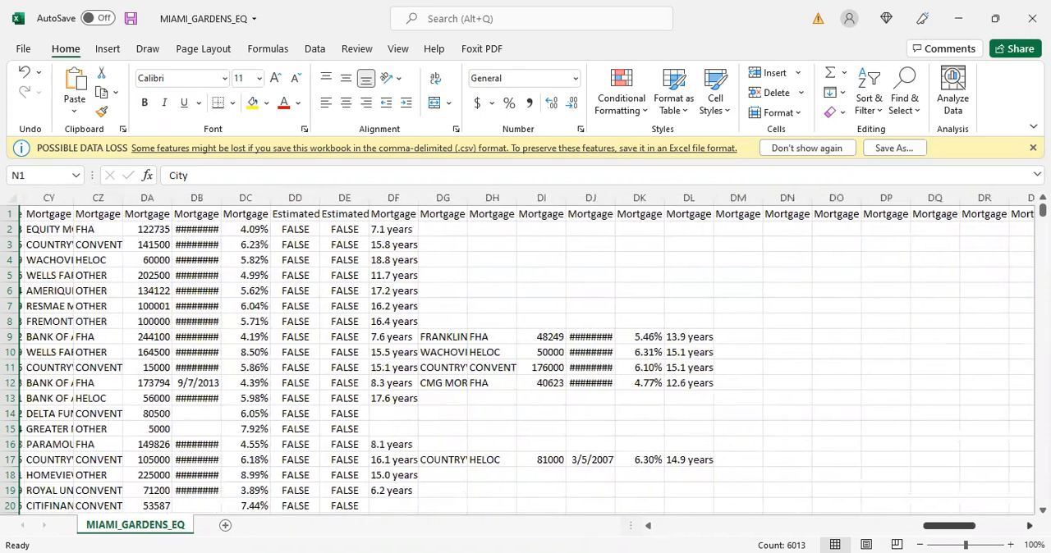
scroll(982, 522, "right", 16)
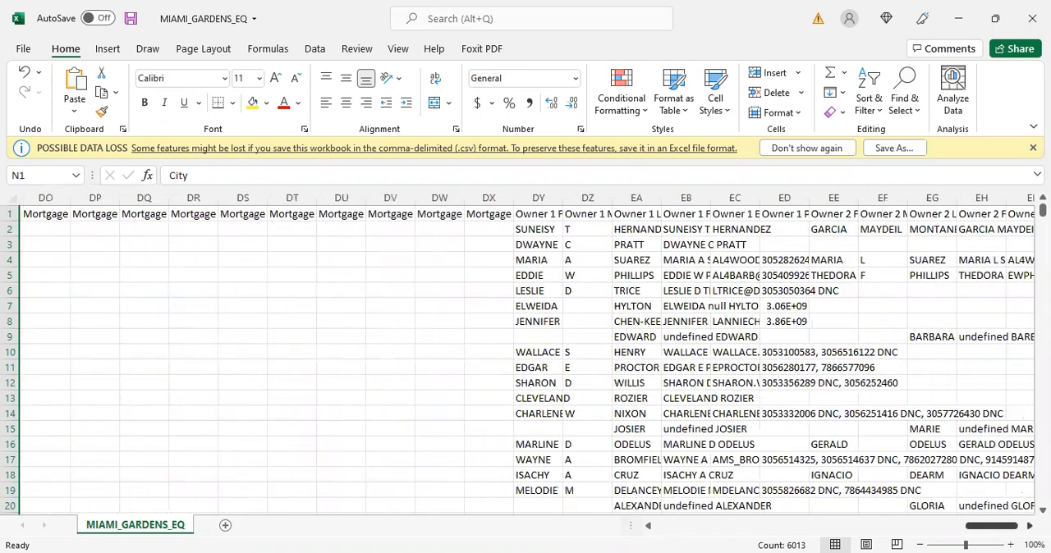
- Widen the Owner 1 First Name, Middle Name and Last Name columns to fit their headers and entries
left_click(344, 201)
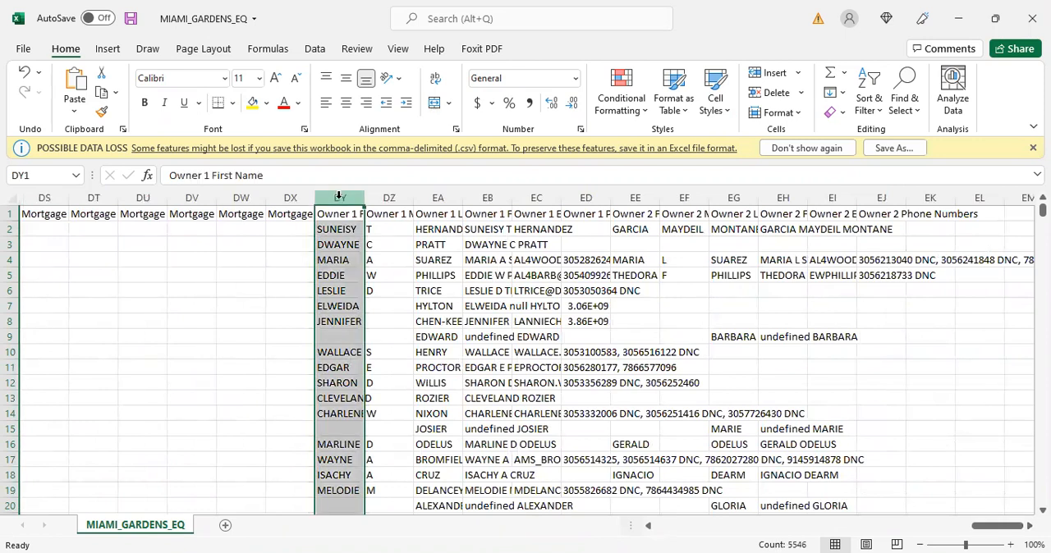
left_click_drag(362, 200, 528, 201)
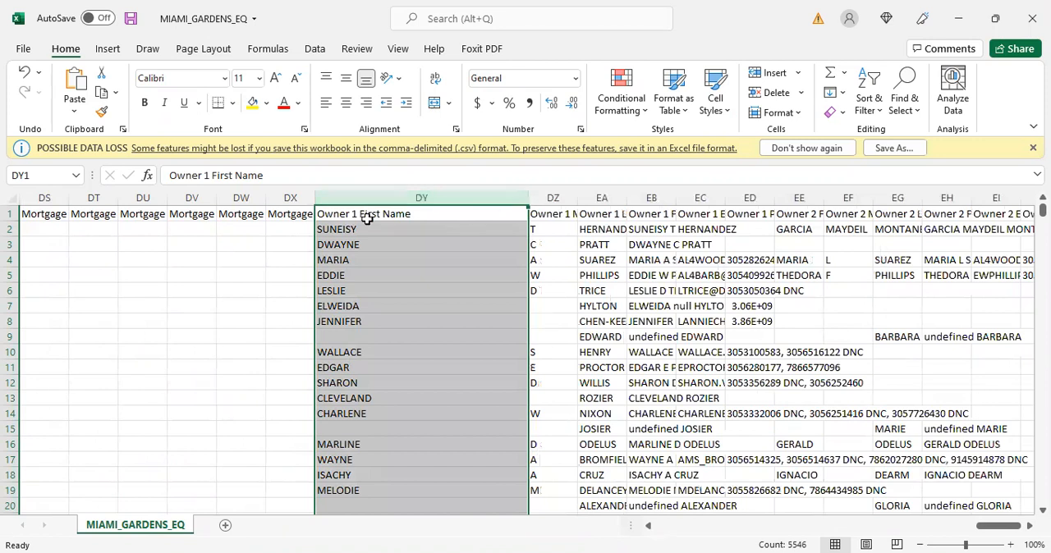
left_click(563, 201)
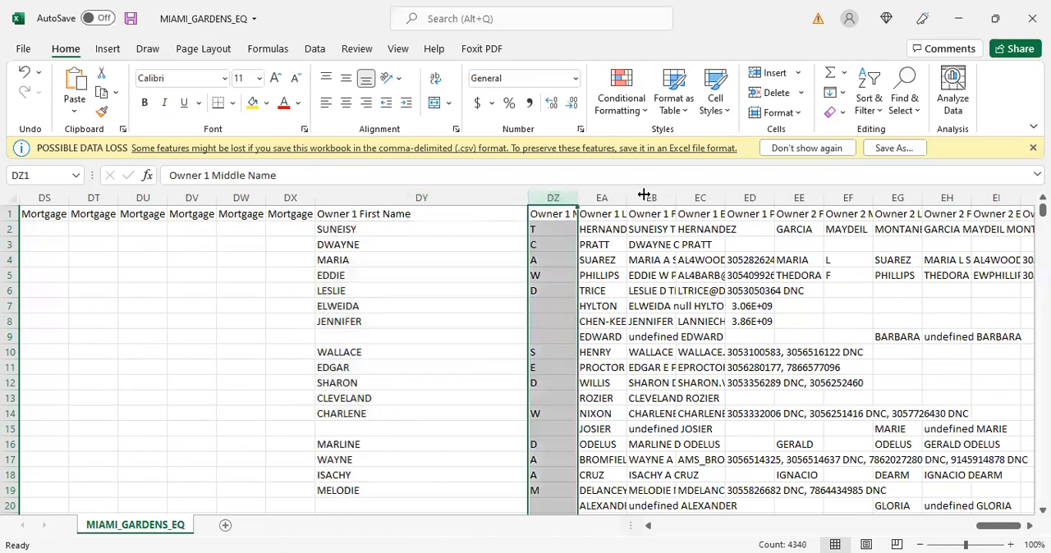
left_click_drag(644, 194, 646, 195)
left_click(673, 200)
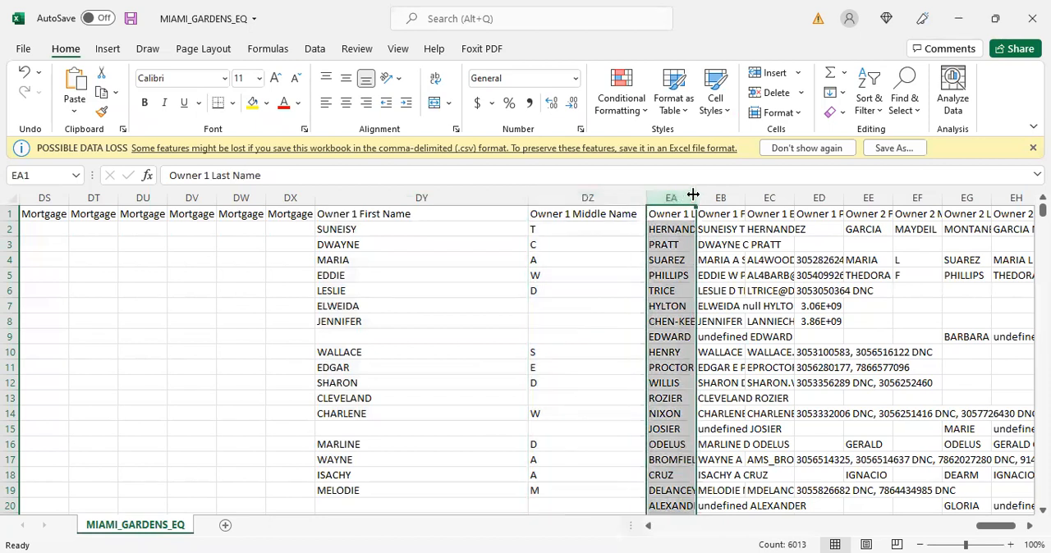
left_click_drag(808, 194, 811, 194)
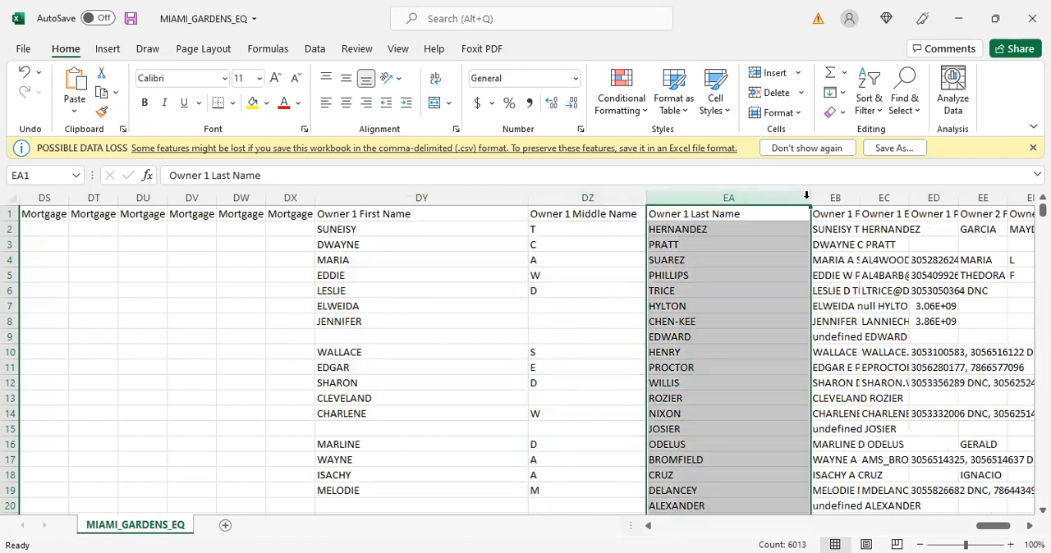
- Widen the Owner 1 Full Name and Owner 1 Email Addresses columns enough to read several addresses per row
left_click_drag(994, 526, 1011, 526)
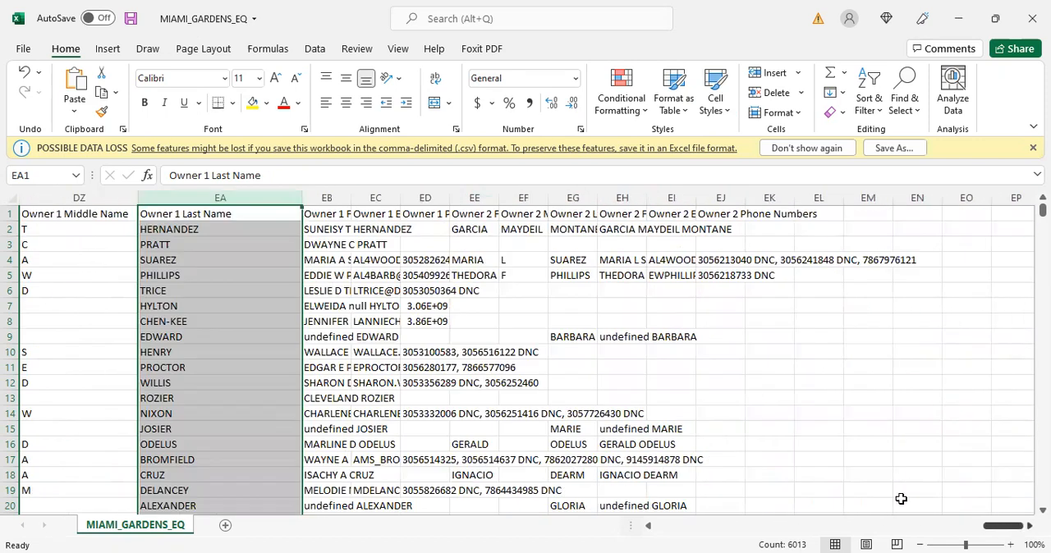
left_click(336, 198)
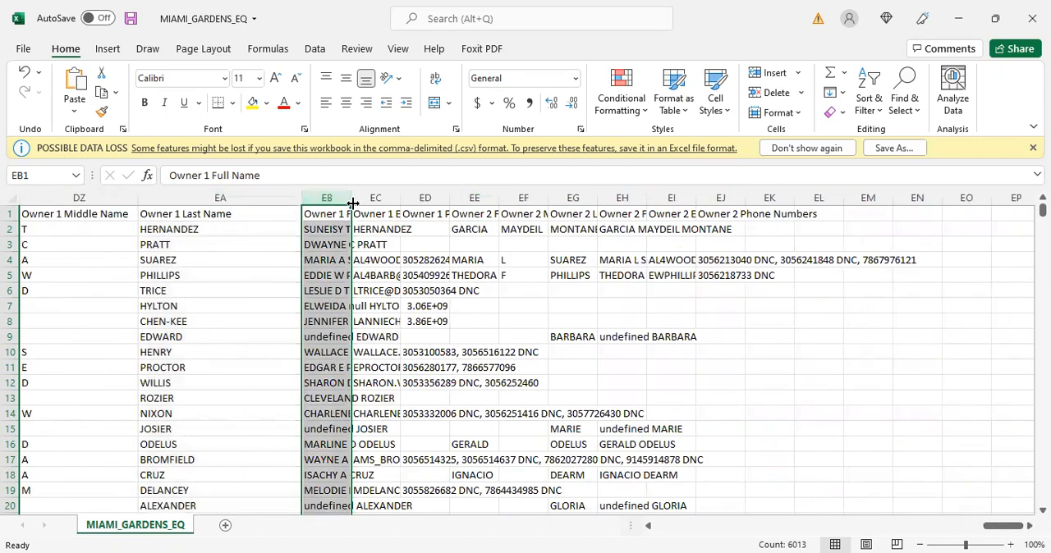
left_click_drag(453, 202, 469, 202)
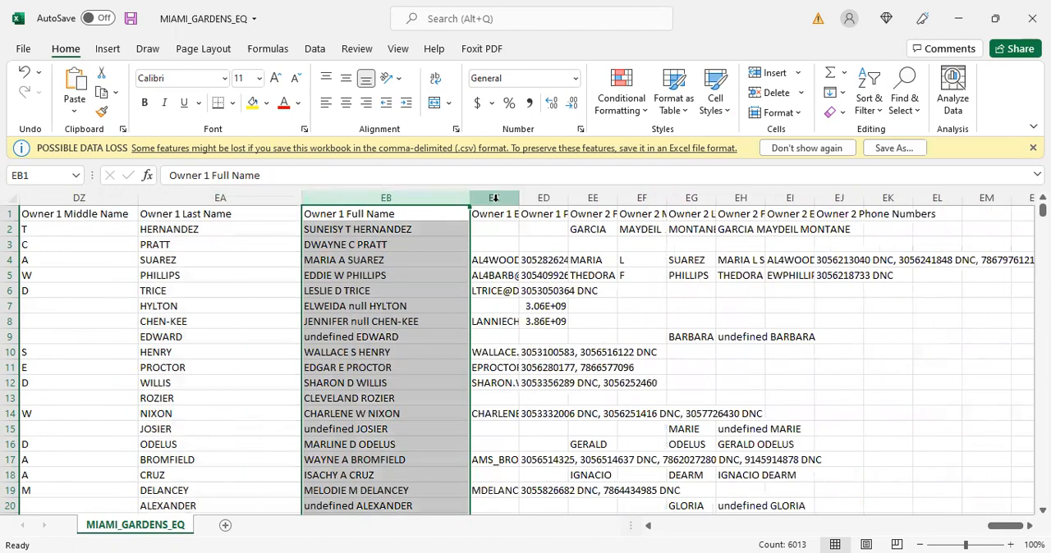
left_click(495, 199)
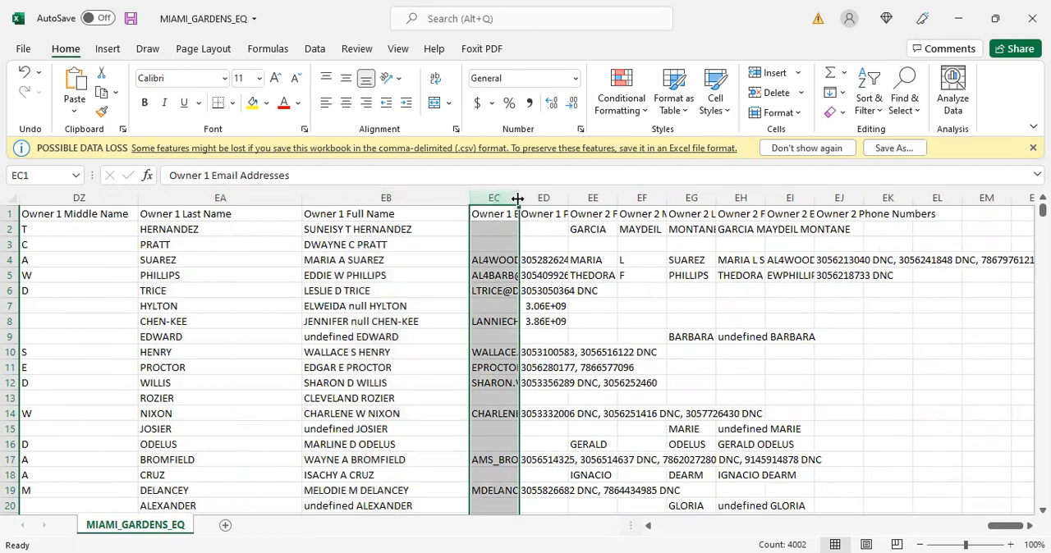
left_click_drag(517, 199, 786, 202)
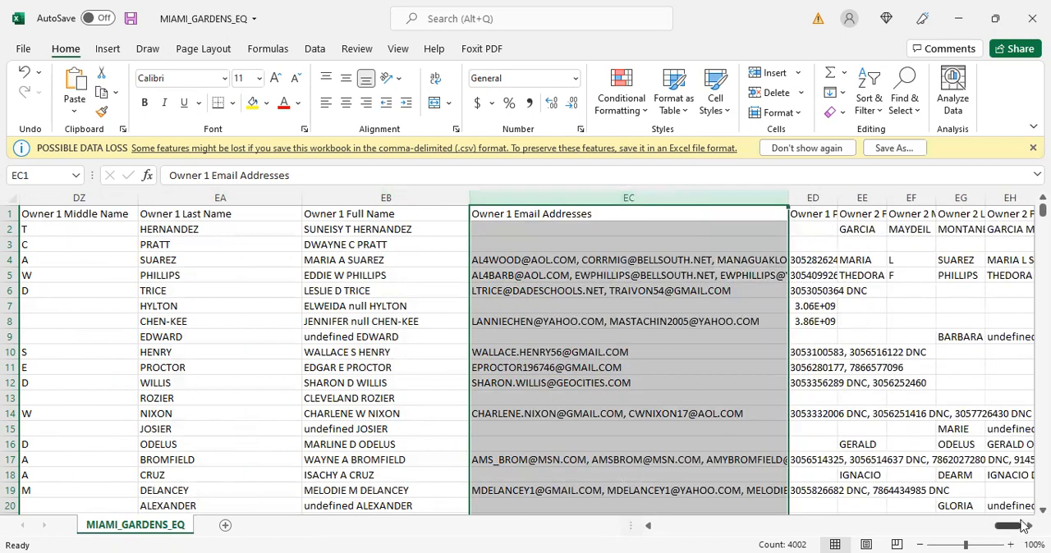
scroll(525, 353, "right", 2)
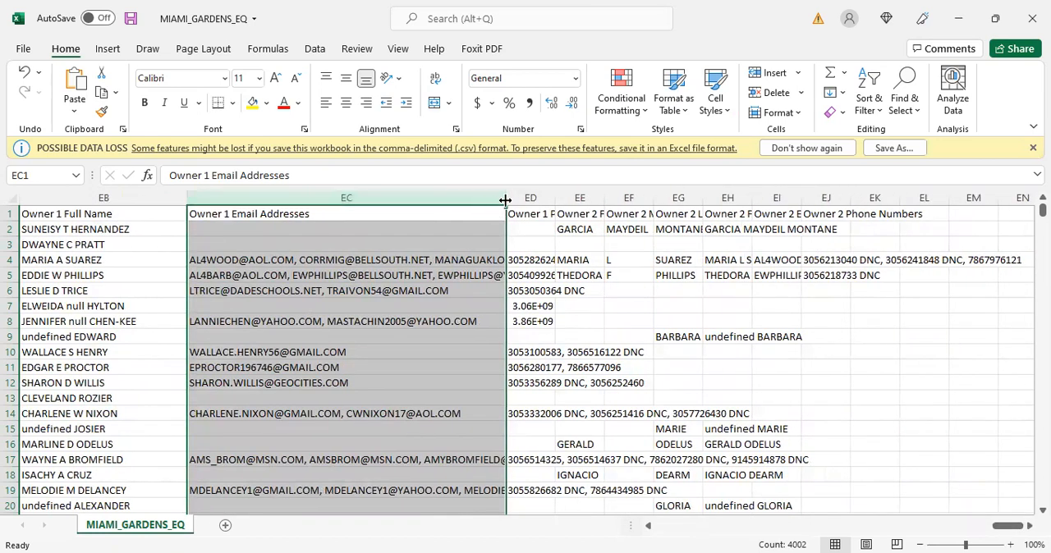
left_click_drag(505, 200, 675, 204)
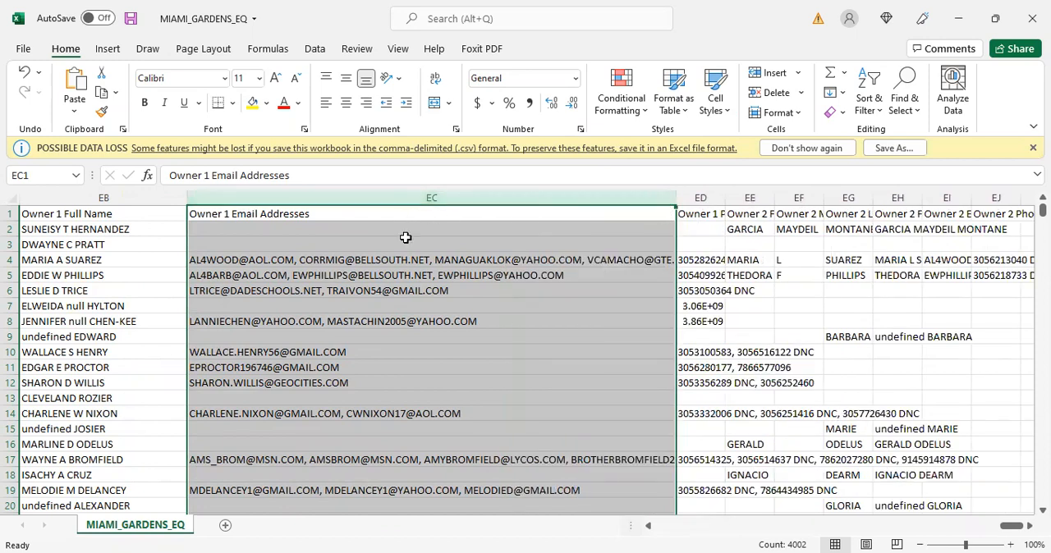
scroll(458, 337, "down", 2)
scroll(458, 338, "up", 1)
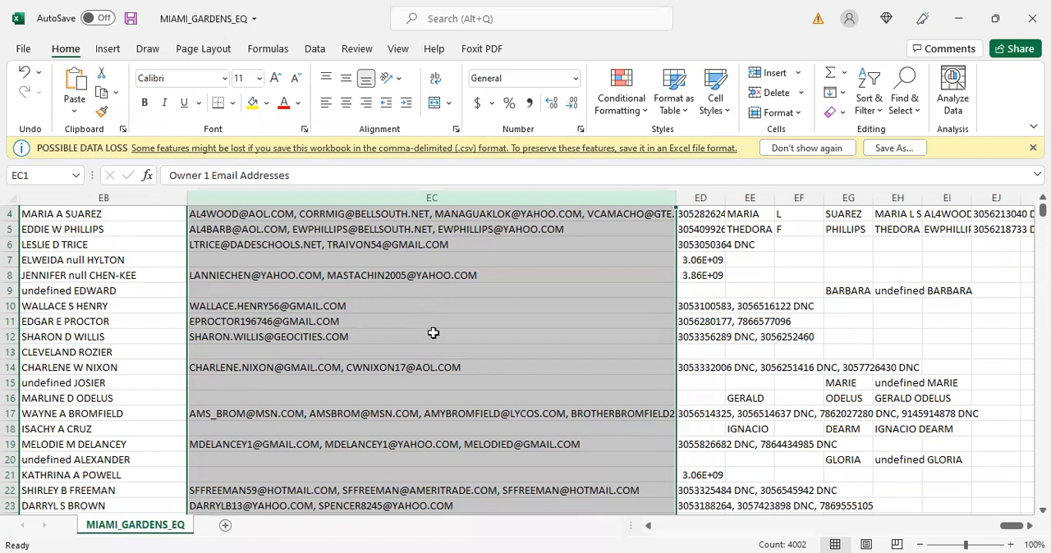
- Widen the Owner 1 Phone Numbers column until rows with several numbers fit inside it
left_click(700, 197)
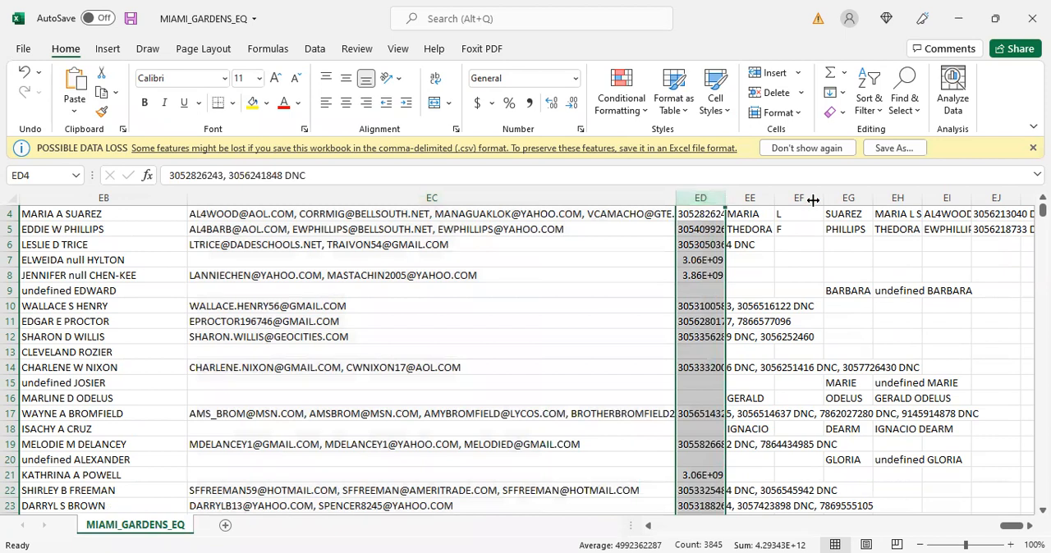
left_click_drag(725, 197, 899, 201)
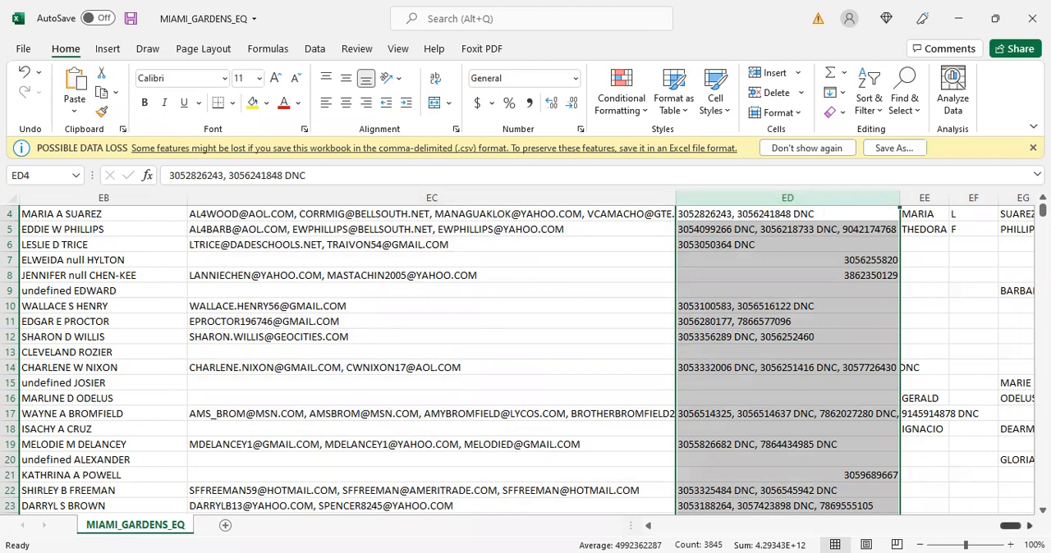
scroll(1017, 525, "right", 2)
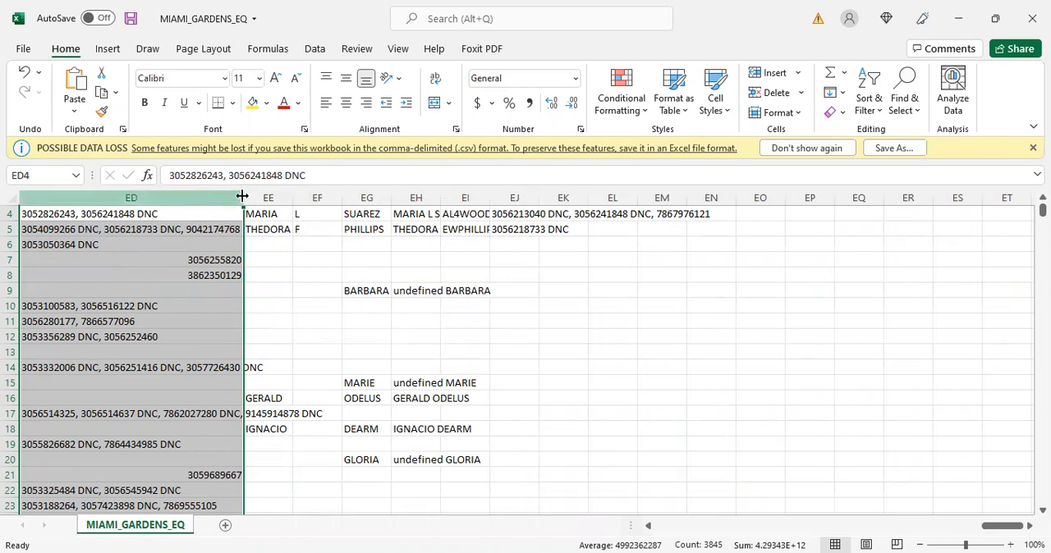
left_click_drag(243, 198, 468, 199)
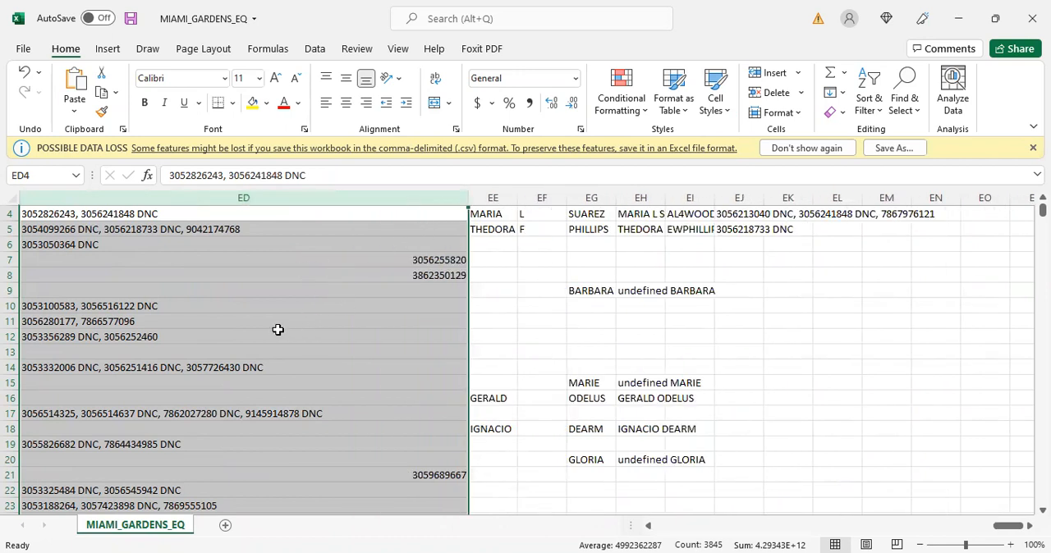
- Widen the Owner 2 First Name and Owner 2 Middle Name columns to show their full headers
scroll(488, 205, "up", 1)
left_click(505, 199)
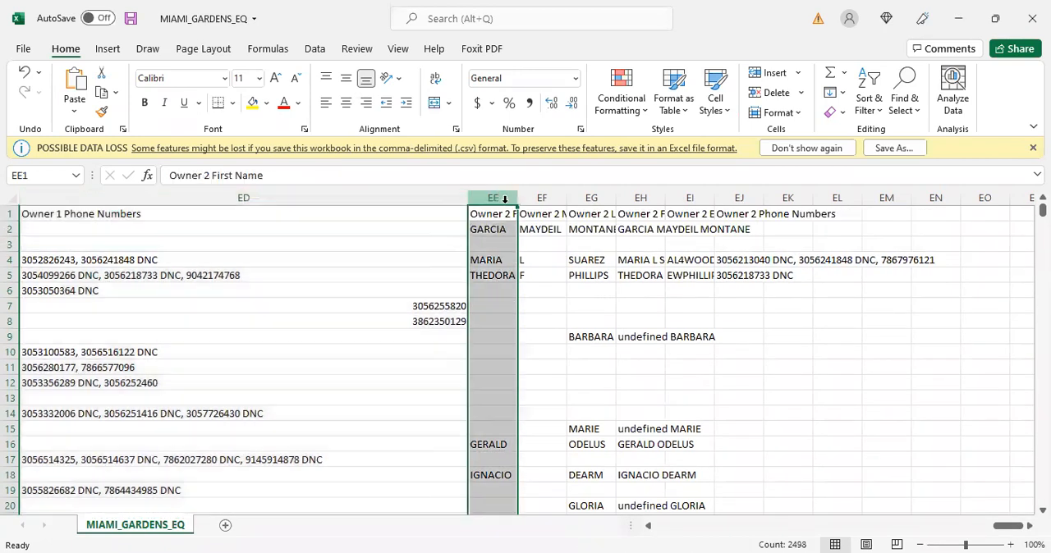
left_click_drag(516, 199, 644, 199)
left_click(671, 197)
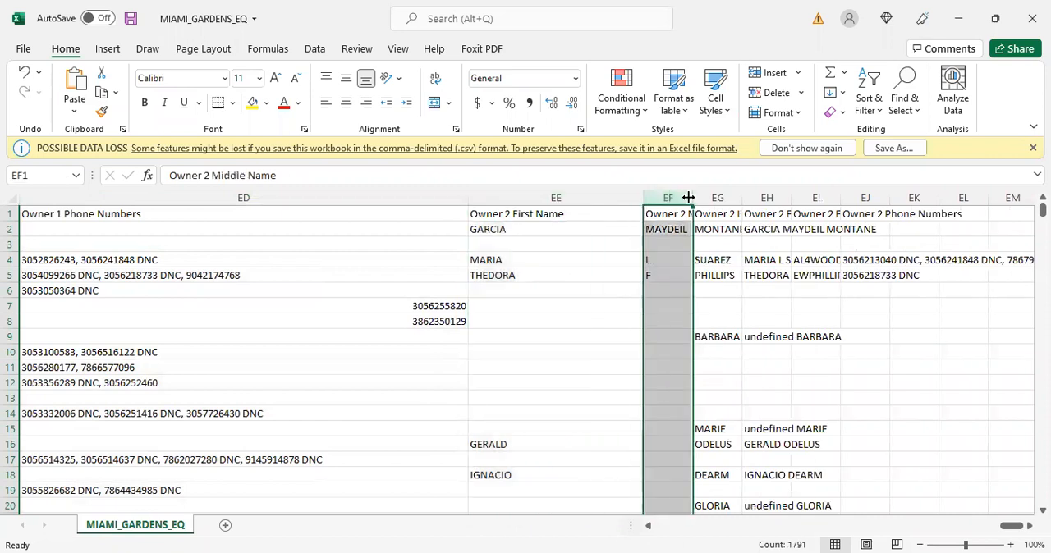
left_click_drag(776, 204, 794, 208)
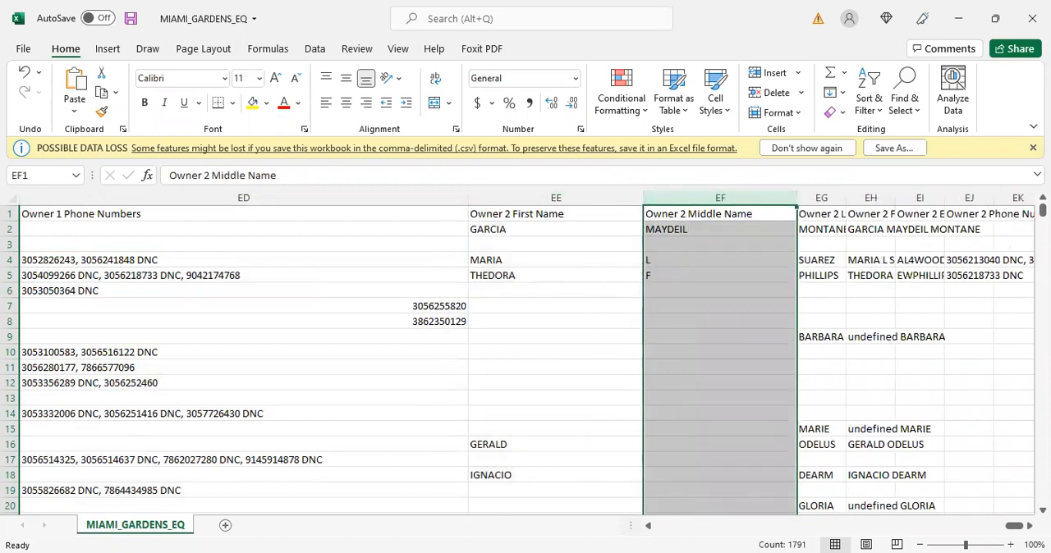
scroll(525, 353, "right", 3)
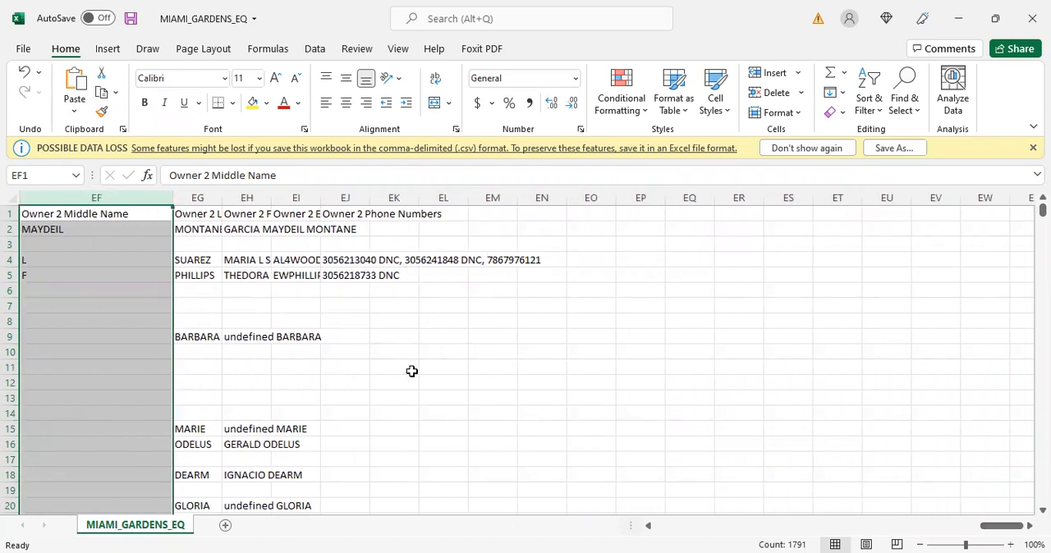
left_click(581, 34)
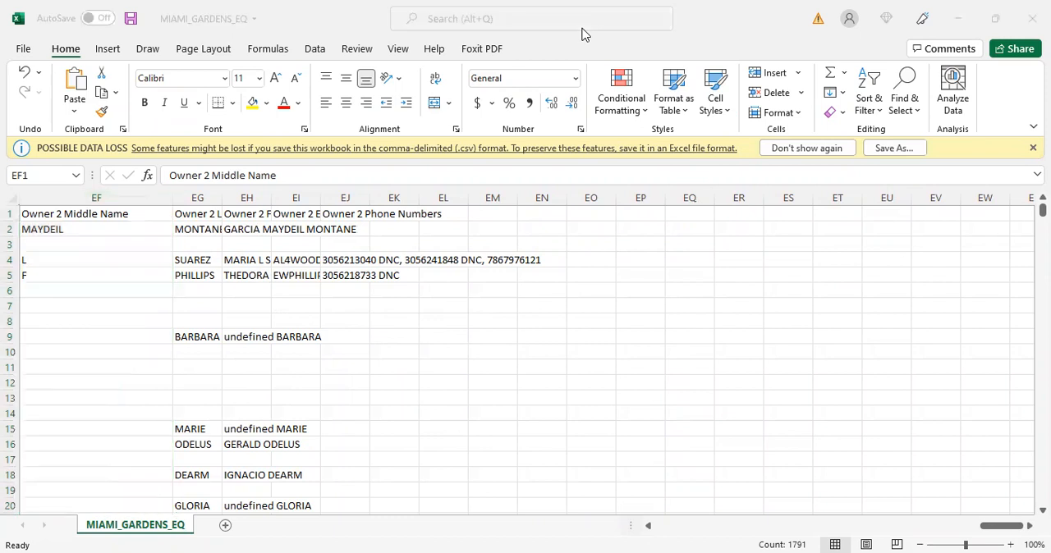